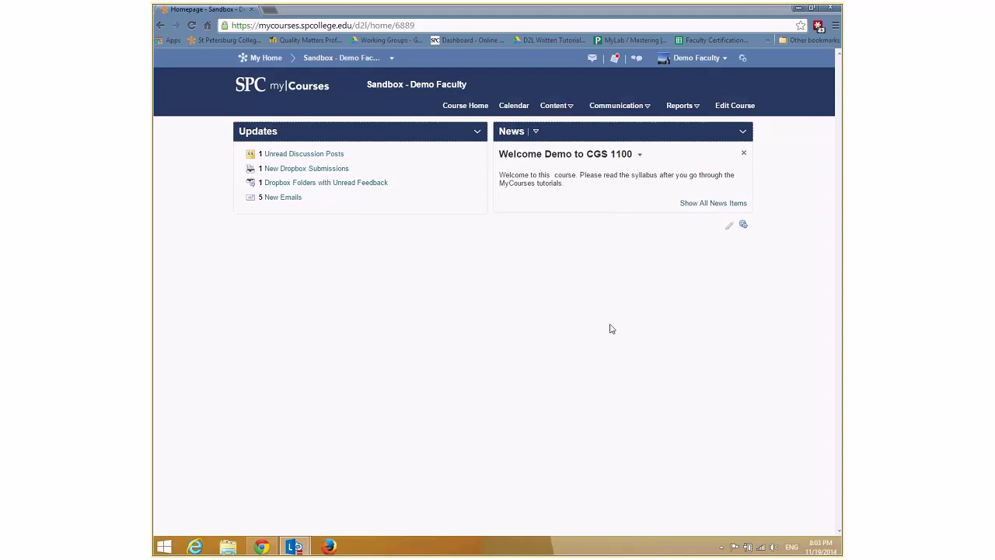
Open the course's group management page and start creating a new group category.
{"action": "left_click", "coordinate": [619, 106]}
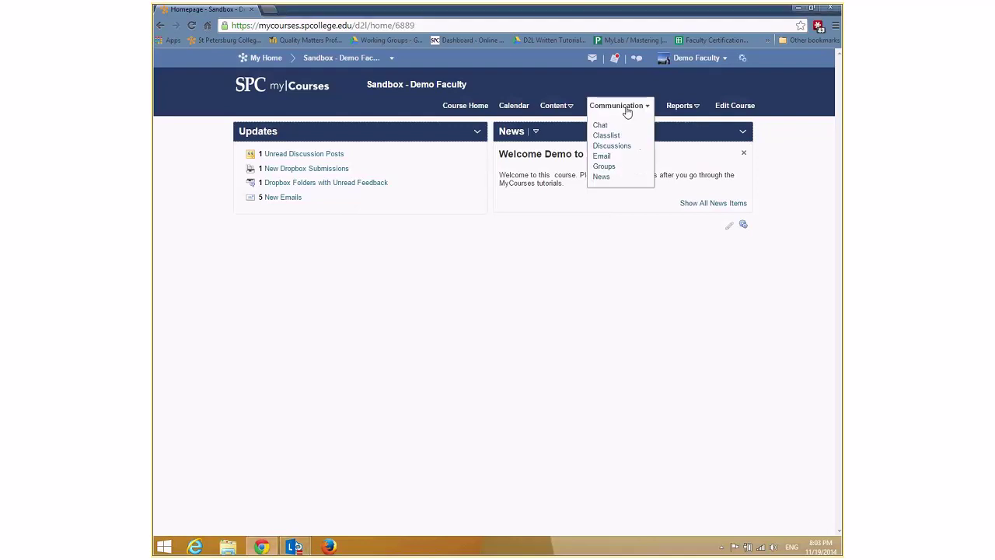
{"action": "left_click", "coordinate": [604, 167]}
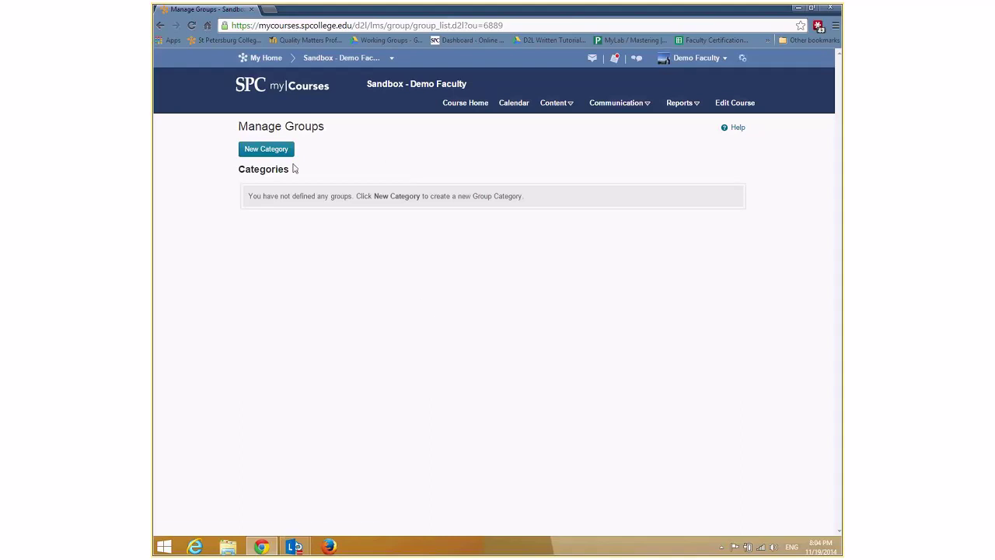
{"action": "left_click", "coordinate": [259, 154]}
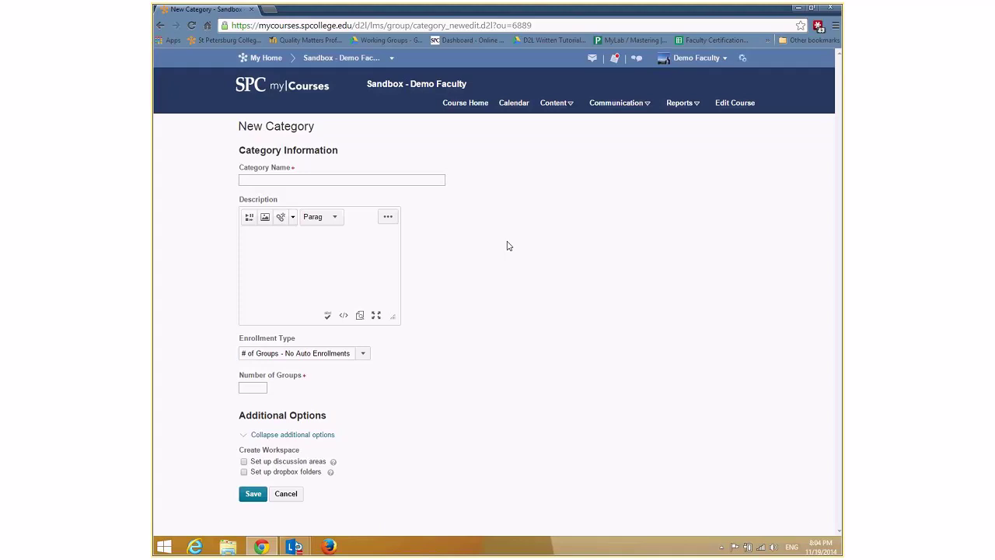
Name the new category "Group Project 1 - No Discussion or Dropboxes".
{"action": "left_click", "coordinate": [283, 180]}
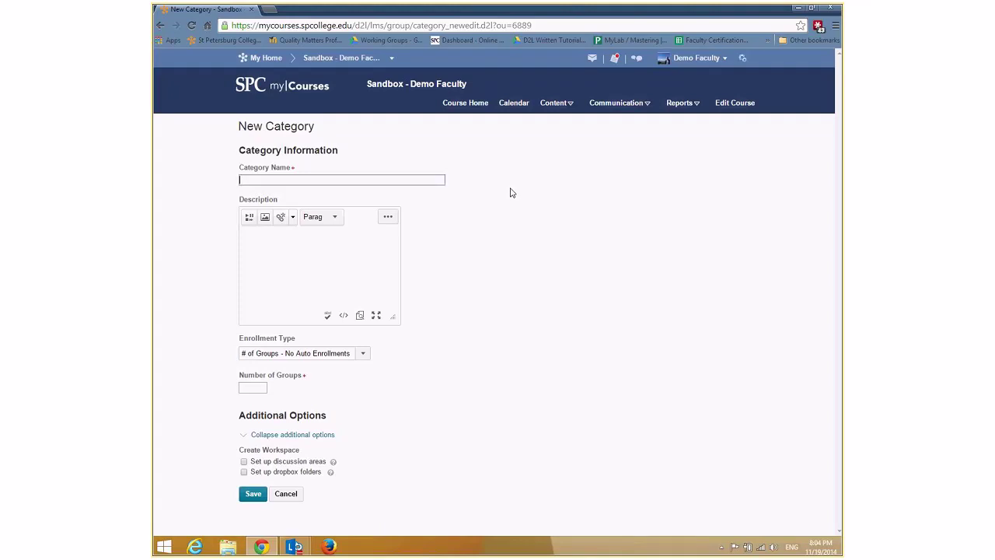
{"action": "type", "text": "Pr"}
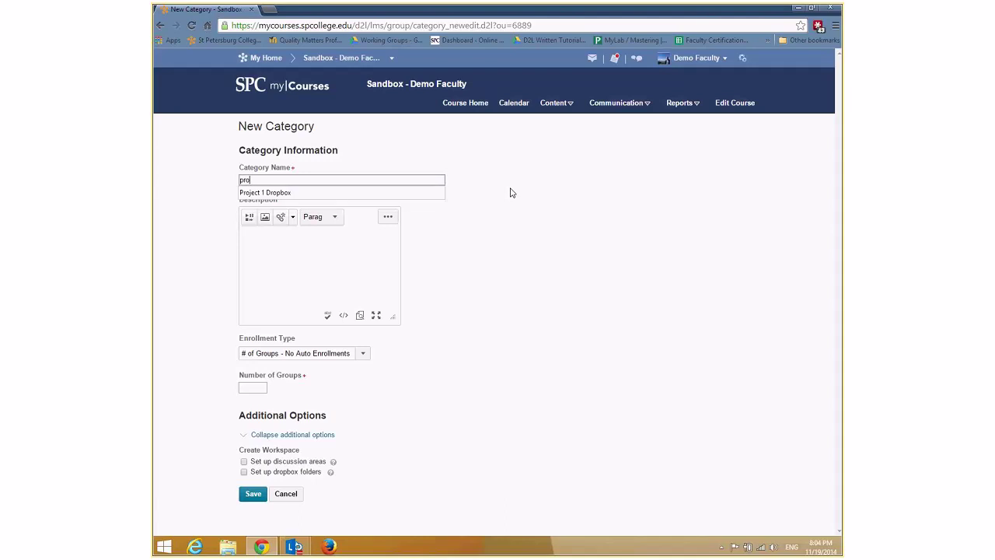
{"action": "key", "text": "BackSpace"}
{"action": "type", "text": "roject"}
{"action": "key", "text": "BackSpace"}
{"action": "key", "text": "BackSpace"}
{"action": "key", "text": "BackSpace"}
{"action": "key", "text": "BackSpace"}
{"action": "key", "text": "BackSpace"}
{"action": "key", "text": "BackSpace"}
{"action": "key", "text": "BackSpace"}
{"action": "key", "text": "BackSpace"}
{"action": "type", "text": "Group"}
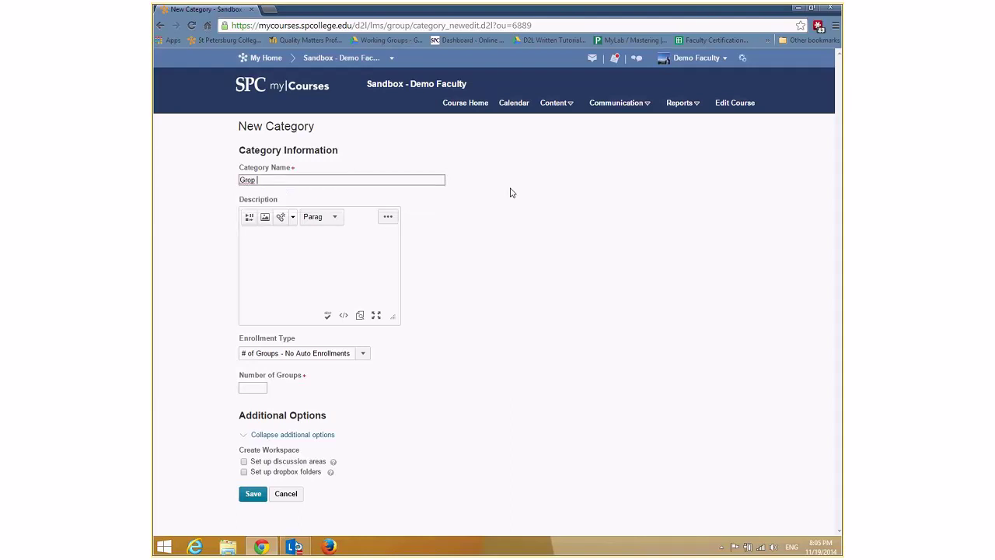
{"action": "type", "text": " Project 1 - No Discussion or Dropboxes"}
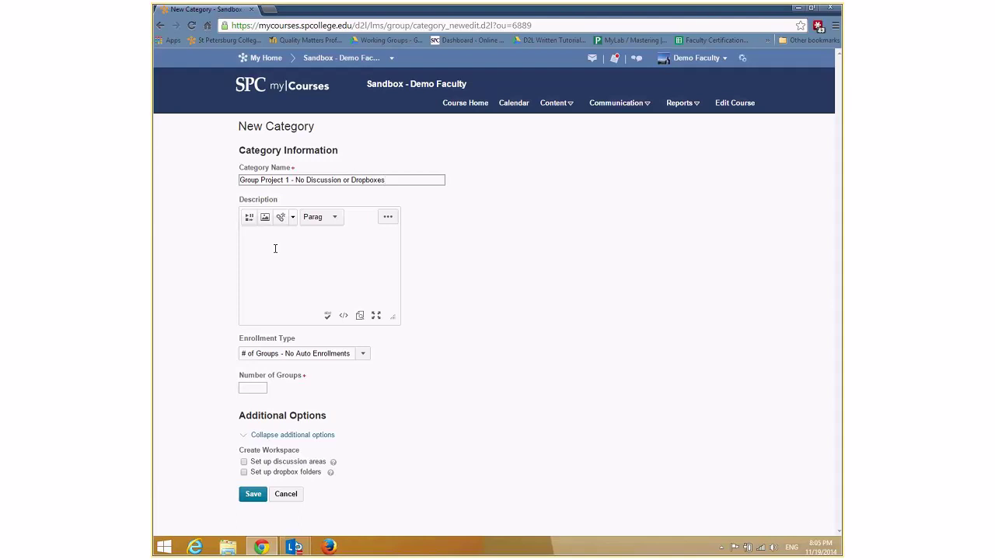
Set the category's enrollment type to "Groups of #" with 3 users per group and save it.
{"action": "left_click", "coordinate": [364, 355]}
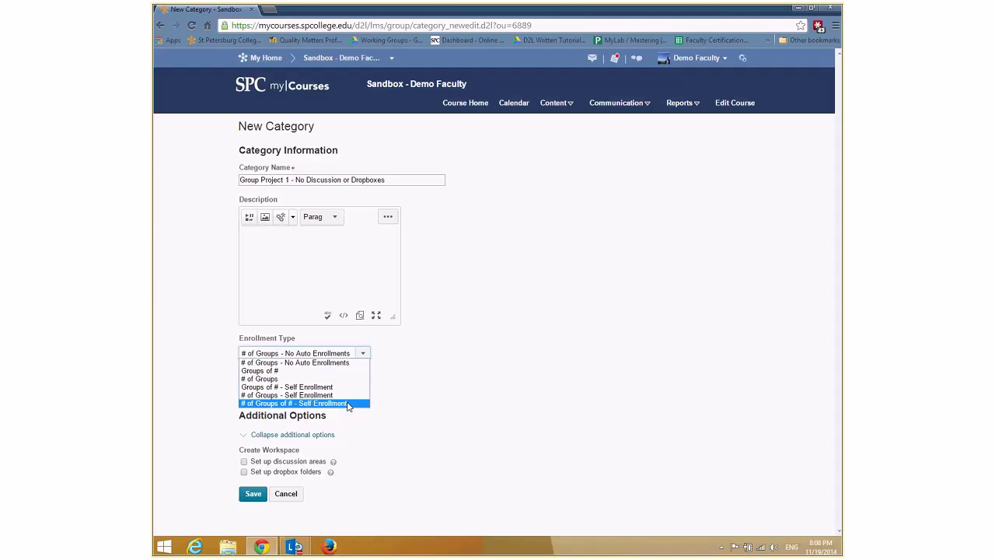
{"action": "left_click", "coordinate": [342, 371]}
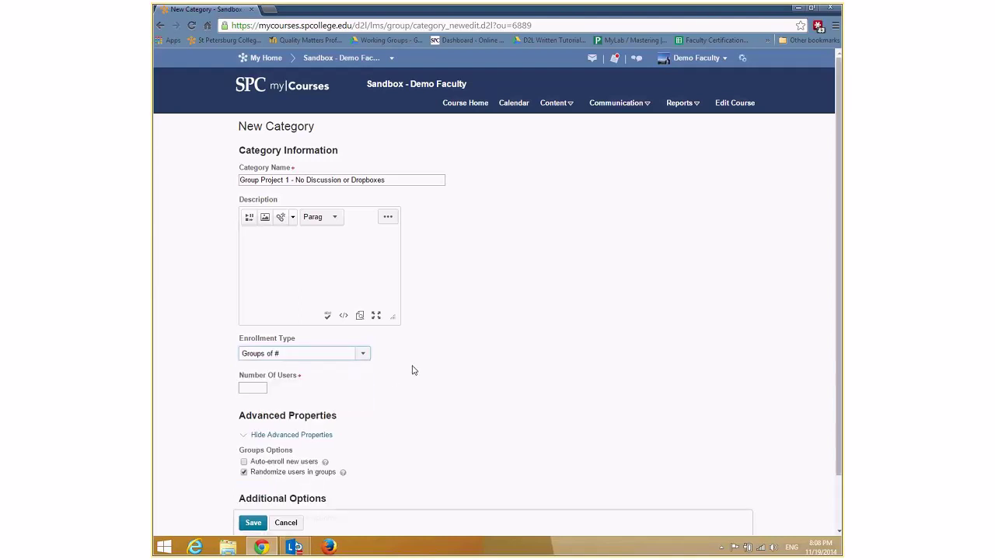
{"action": "left_click", "coordinate": [362, 355]}
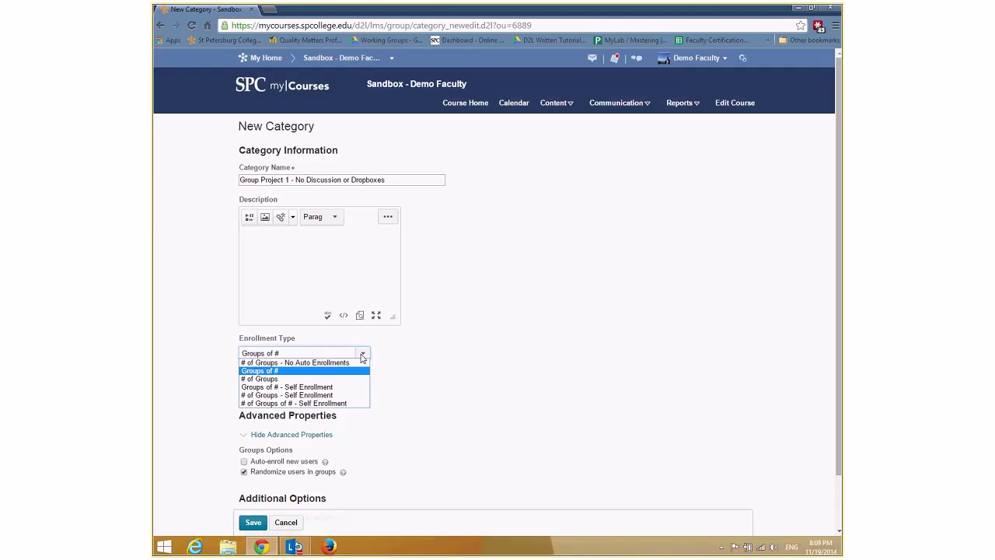
{"action": "left_click", "coordinate": [408, 353]}
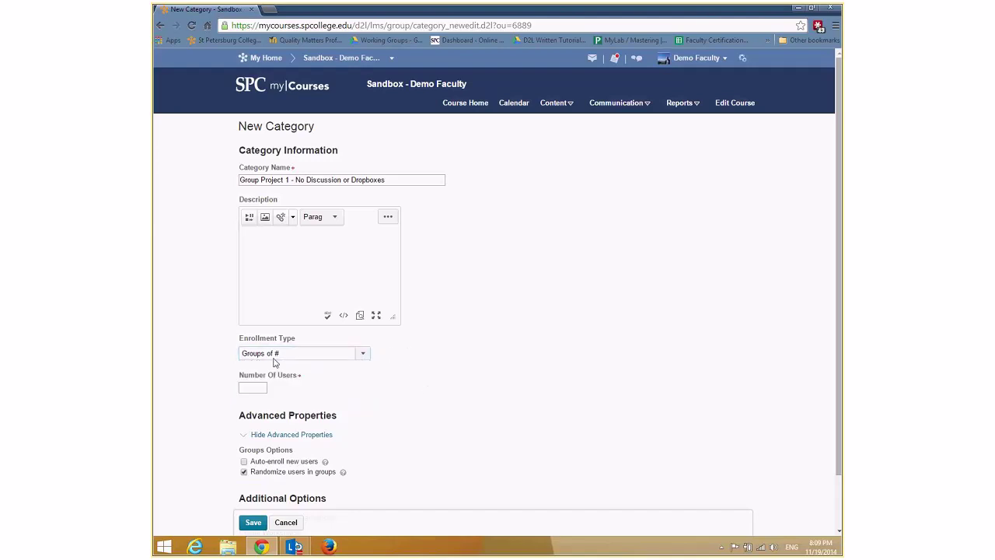
{"action": "left_click", "coordinate": [253, 386]}
{"action": "type", "text": "3"}
{"action": "scroll", "coordinate": [362, 400], "scroll_direction": "down", "scroll_amount": 1}
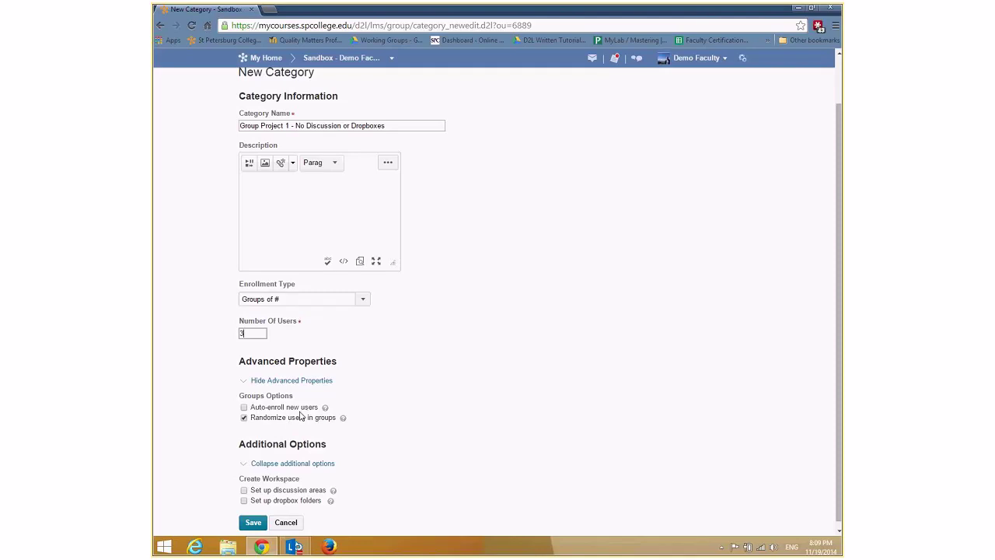
{"action": "left_click", "coordinate": [245, 417]}
{"action": "left_click", "coordinate": [254, 523]}
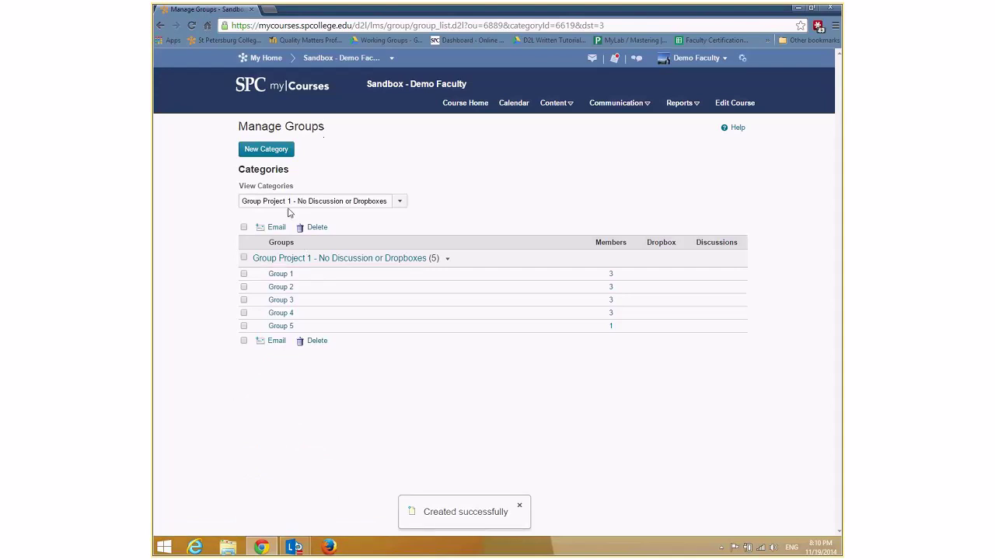
Check the list of available categories and view the members enrolled in Group 1.
{"action": "left_click", "coordinate": [399, 203]}
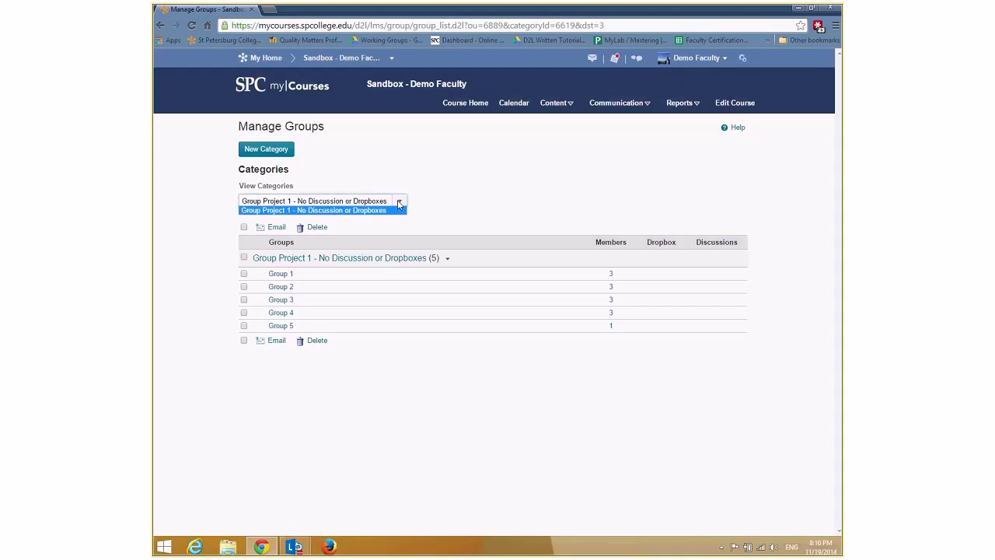
{"action": "left_click", "coordinate": [399, 203]}
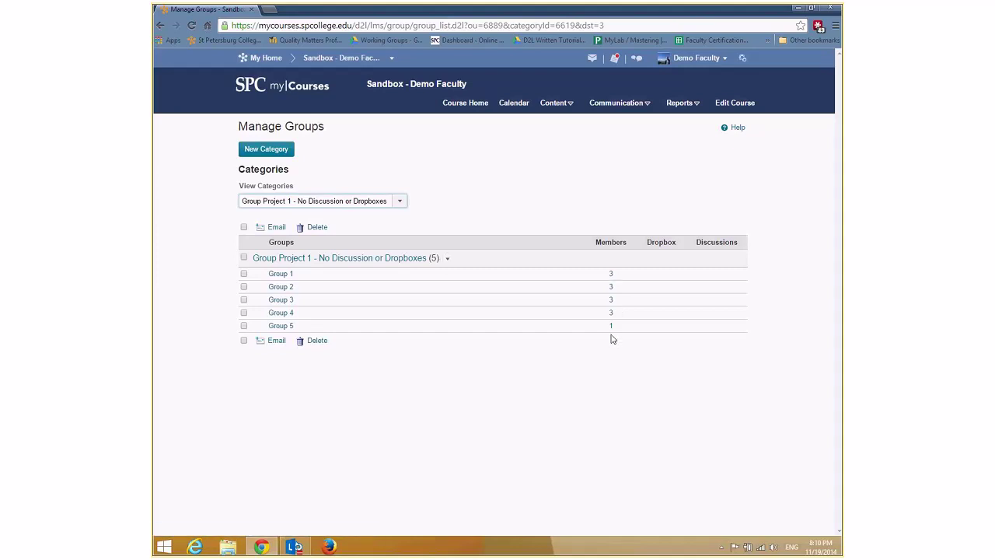
{"action": "left_click", "coordinate": [612, 277]}
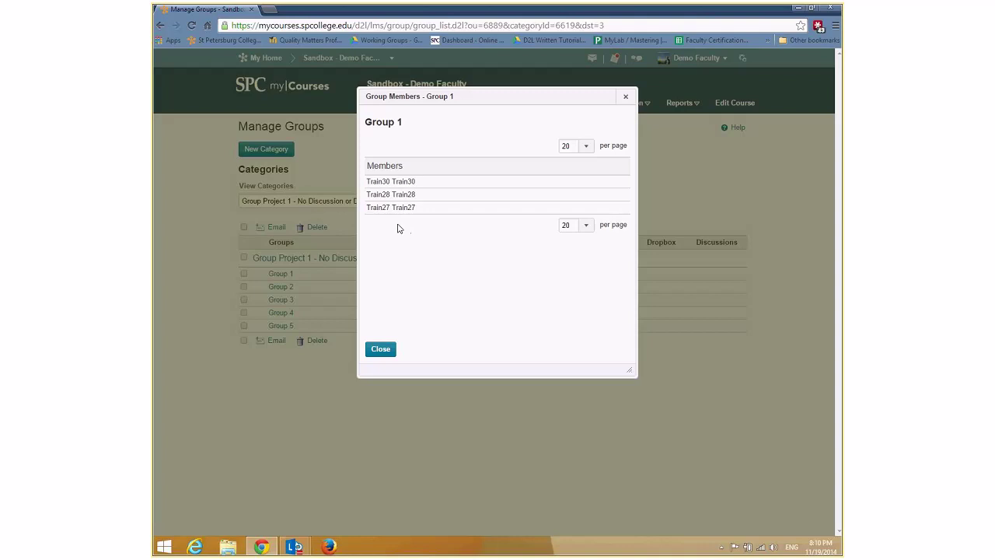
{"action": "left_click", "coordinate": [381, 351]}
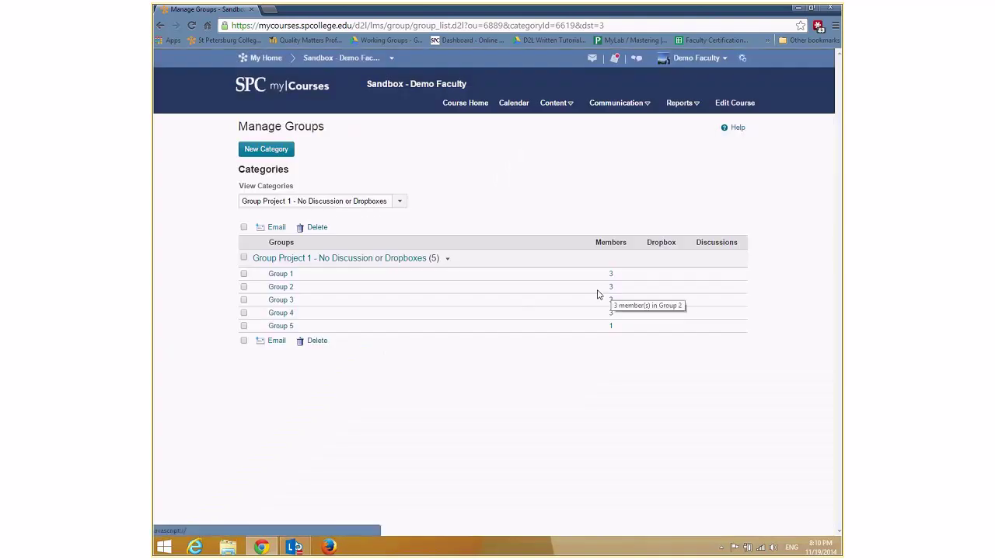
Rename Group 1 as "Red Team" and save the group.
{"action": "left_click", "coordinate": [281, 275]}
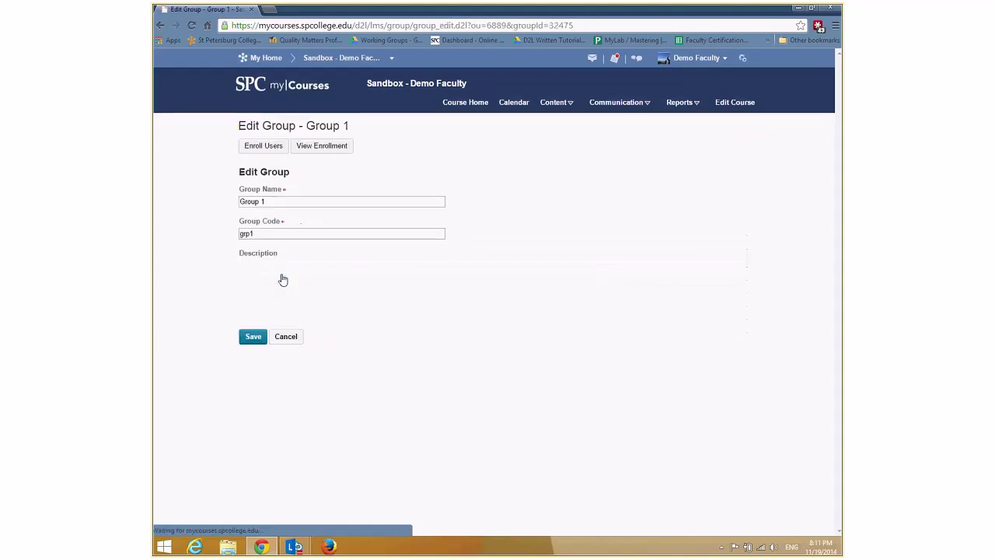
{"action": "left_click", "coordinate": [273, 199]}
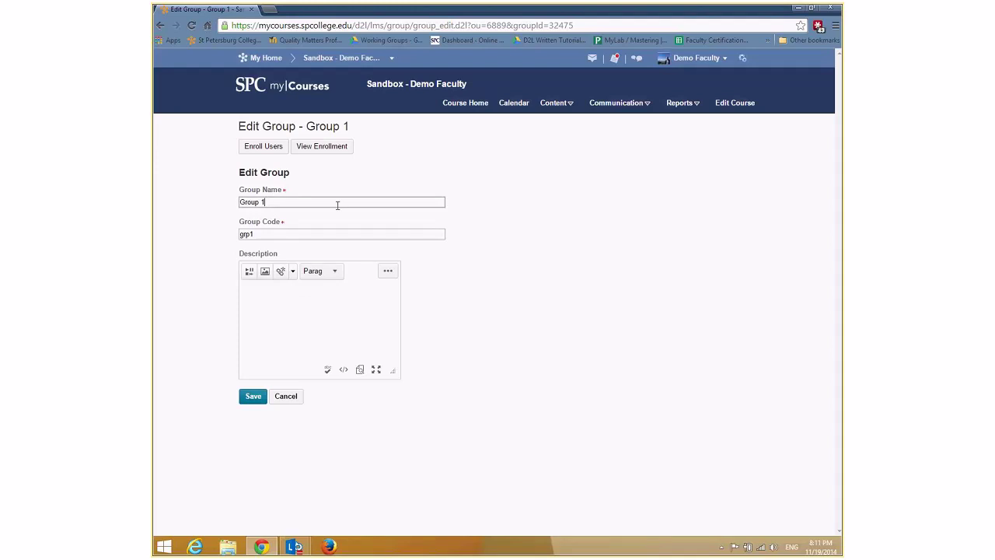
{"action": "key", "text": "ctrl+a"}
{"action": "type", "text": "Re"}
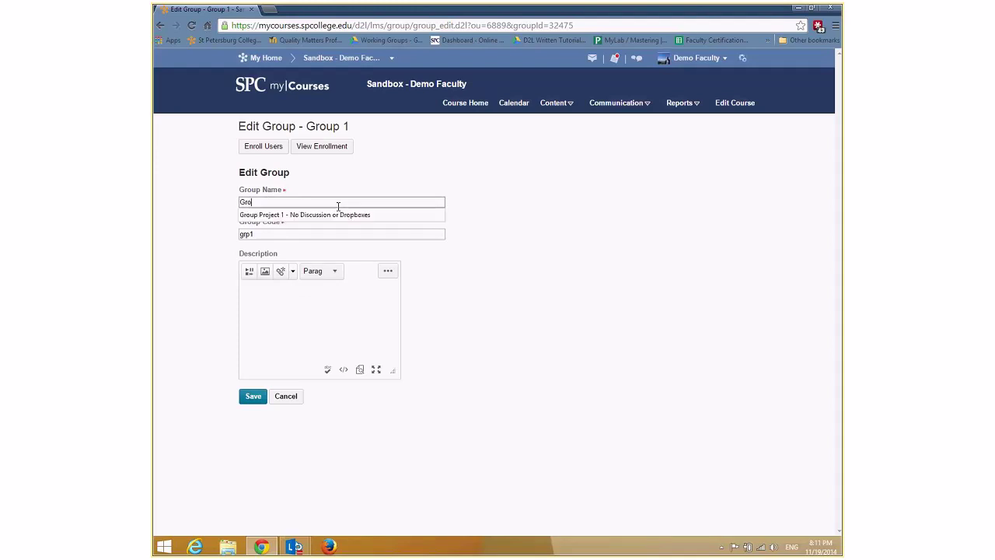
{"action": "type", "text": "ad"}
{"action": "key", "text": "BackSpace"}
{"action": "key", "text": "BackSpace"}
{"action": "key", "text": "BackSpace"}
{"action": "type", "text": "d Team"}
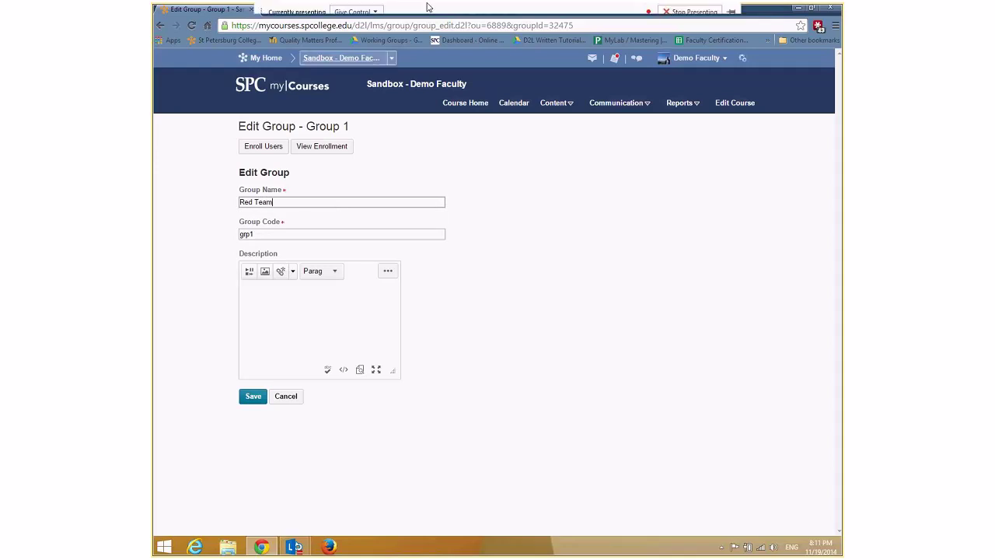
{"action": "left_click", "coordinate": [252, 402]}
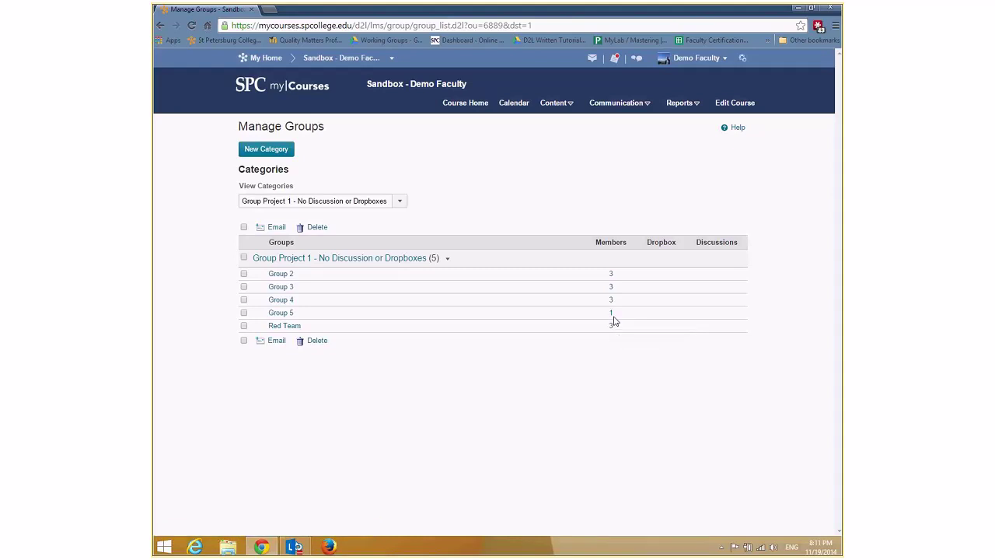
Move the only member of Group 5 into Group 4 in the category's enrollments and save.
{"action": "left_click", "coordinate": [448, 261]}
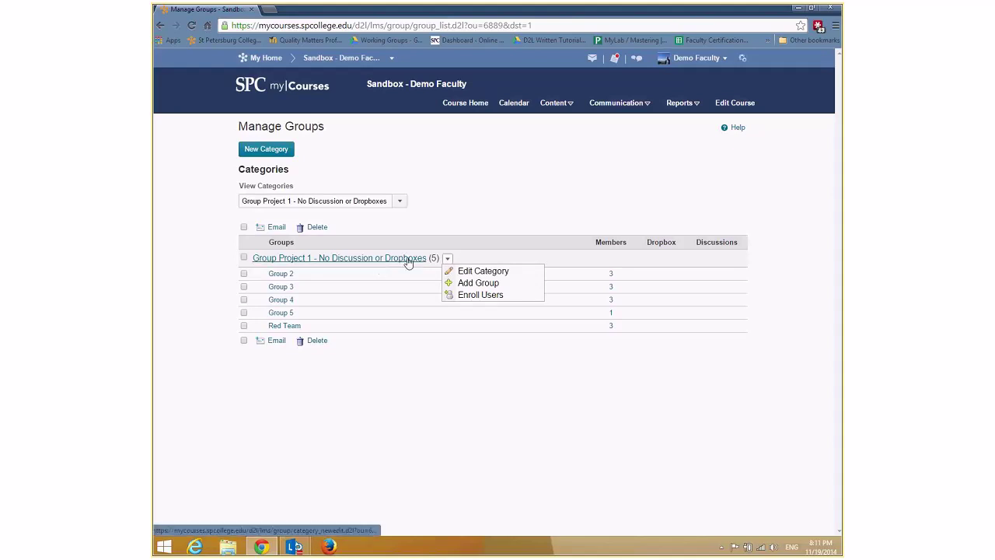
{"action": "left_click", "coordinate": [467, 297]}
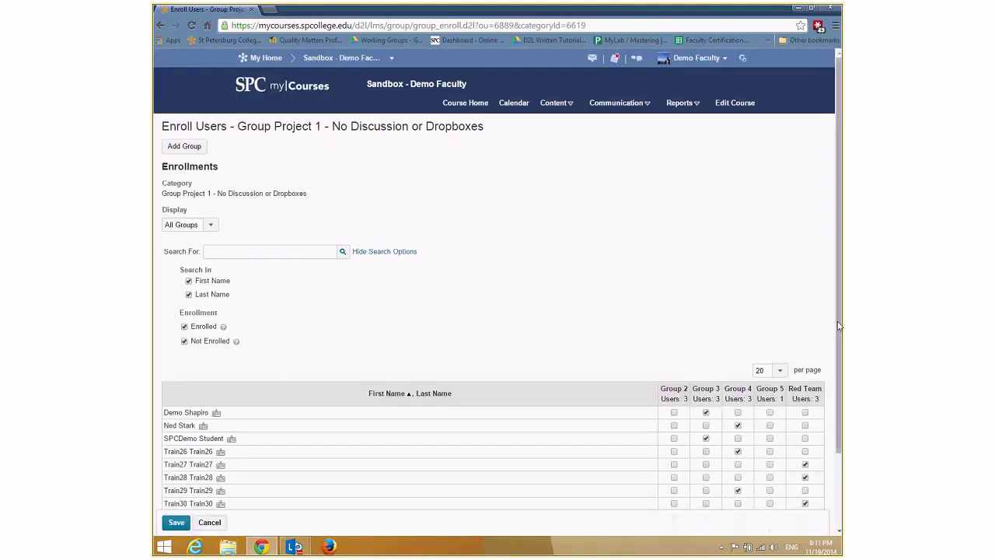
{"action": "left_click_drag", "start_coordinate": [838, 325], "coordinate": [835, 401]}
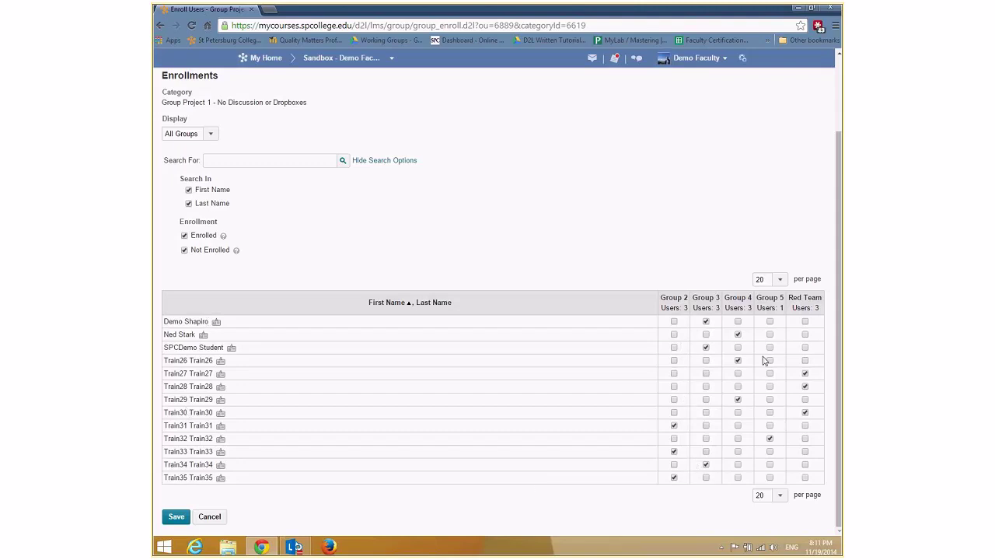
{"action": "left_click", "coordinate": [770, 439]}
{"action": "left_click", "coordinate": [739, 440]}
{"action": "mouse_move", "coordinate": [222, 441]}
{"action": "left_click", "coordinate": [176, 516]}
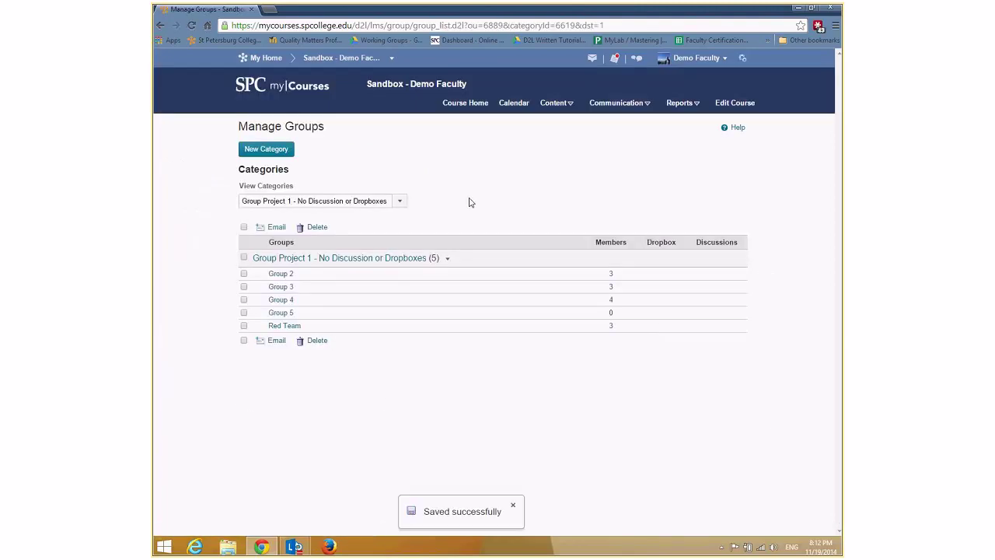
Delete the empty Group 5 from the category.
{"action": "double_click", "coordinate": [611, 312]}
{"action": "left_click", "coordinate": [244, 312]}
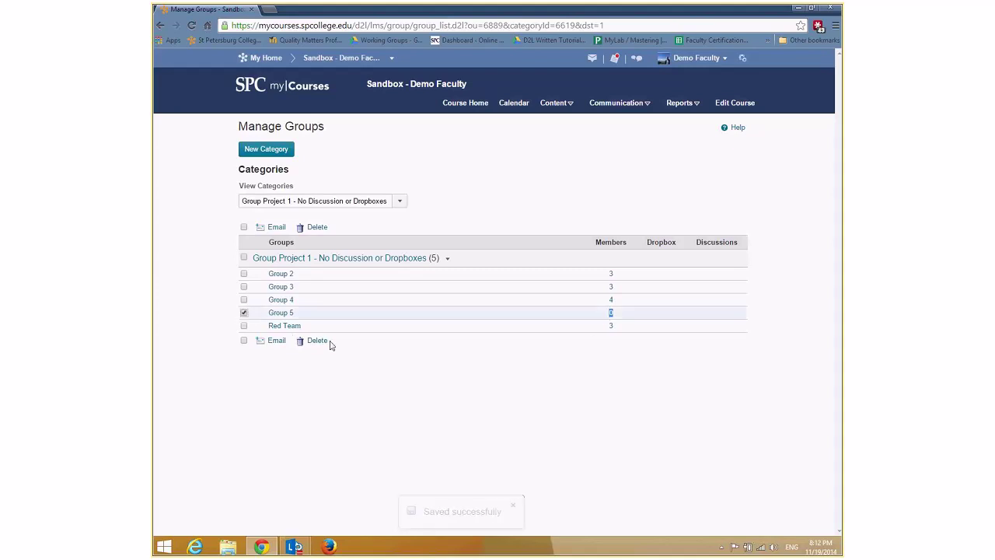
{"action": "left_click", "coordinate": [314, 341]}
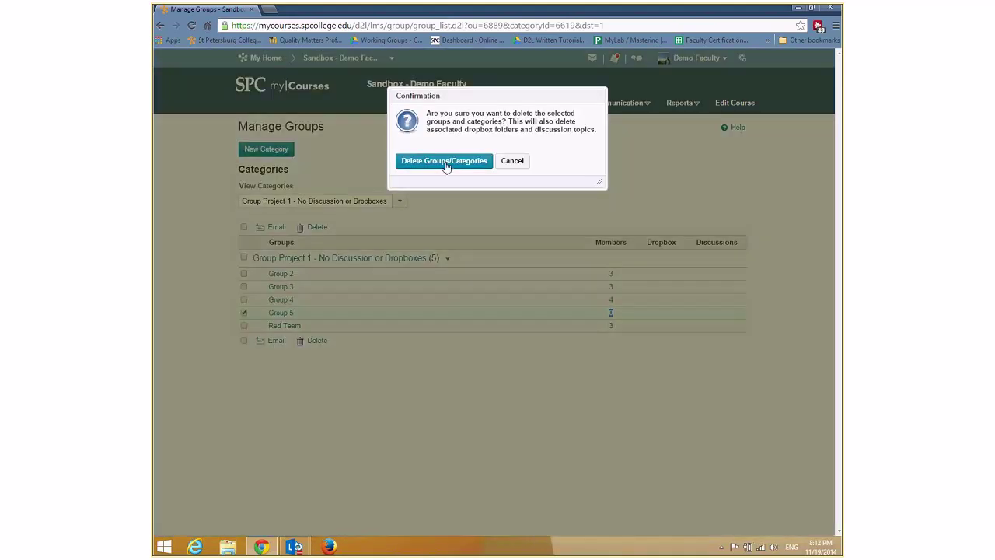
{"action": "left_click", "coordinate": [446, 164]}
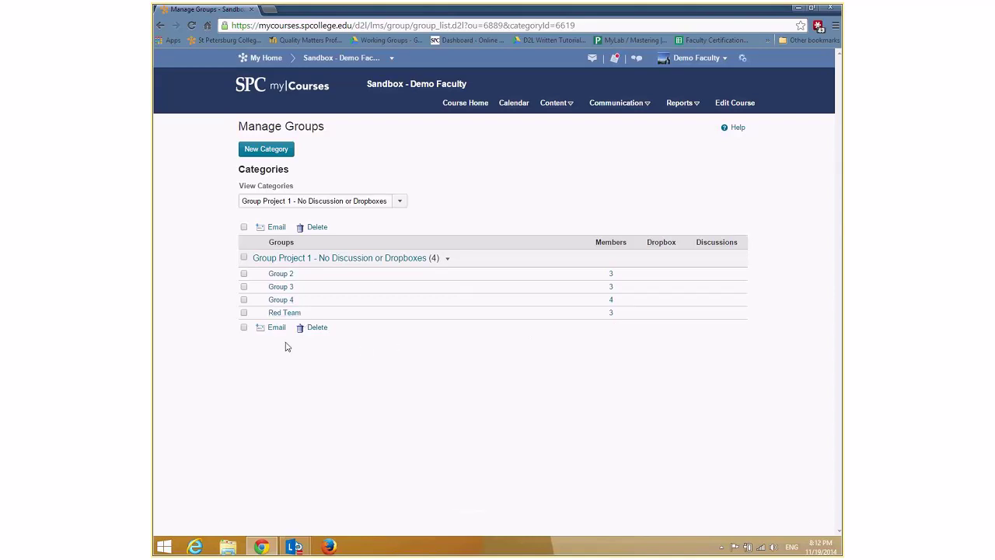
Open a new email message to the Red Team's members, close it unsent and deselect the group.
{"action": "left_click", "coordinate": [243, 314]}
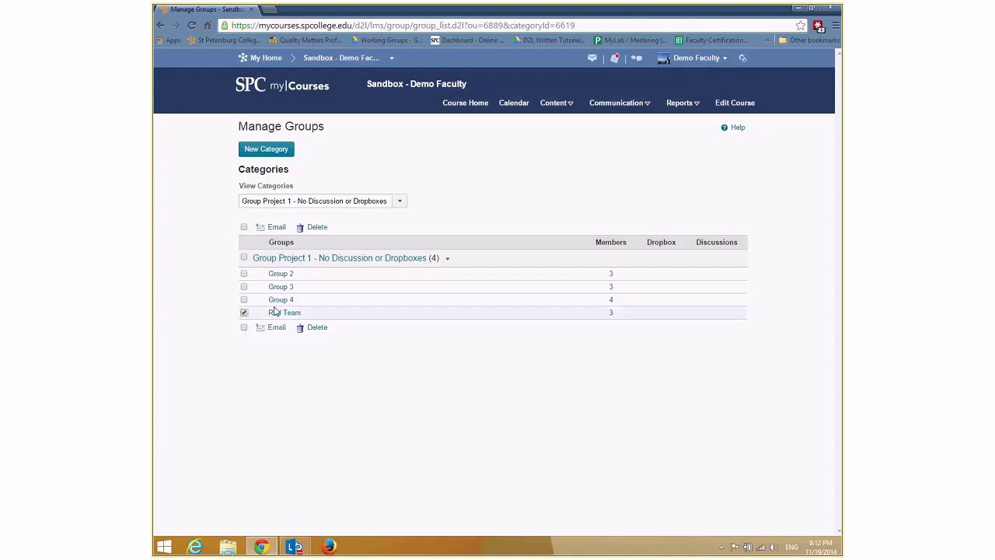
{"action": "left_click", "coordinate": [276, 327]}
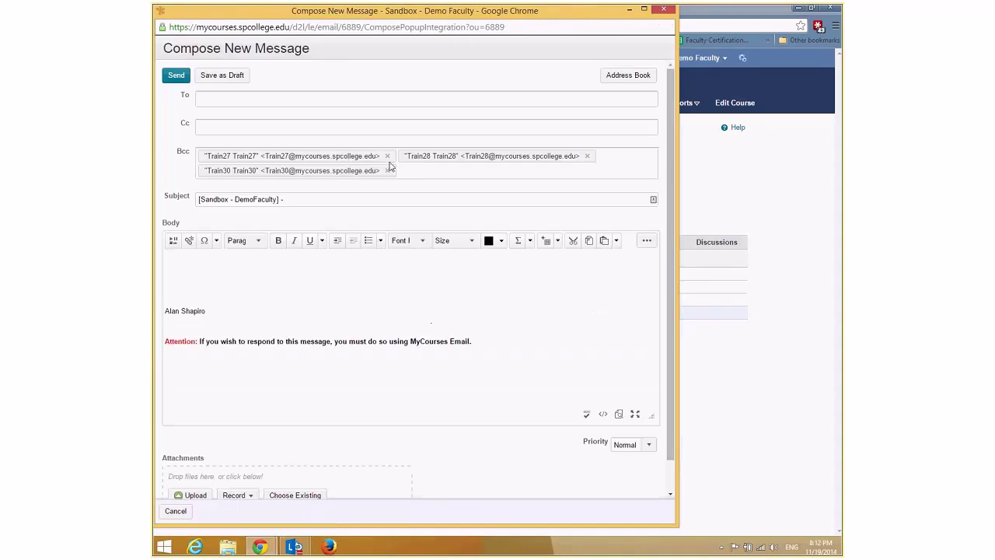
{"action": "left_click", "coordinate": [663, 12]}
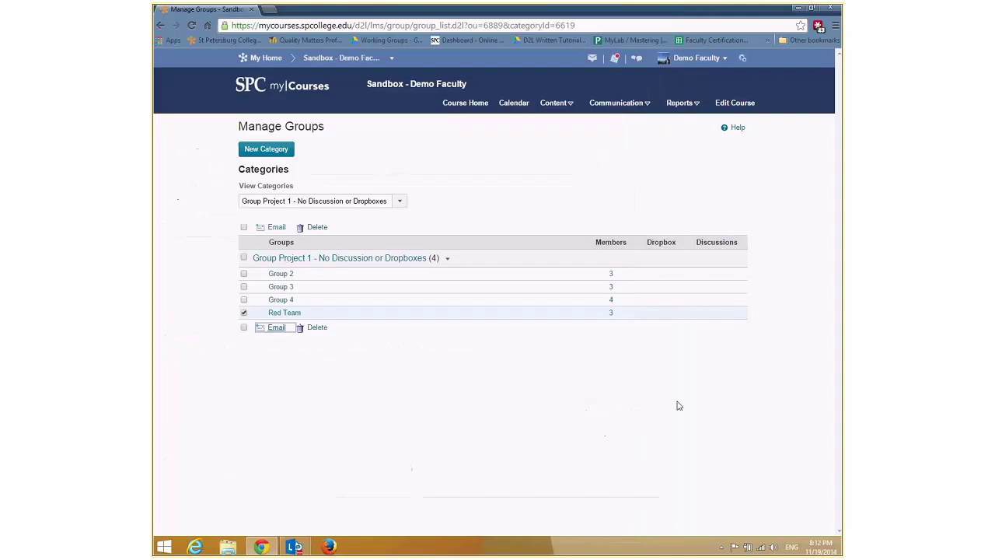
{"action": "left_click", "coordinate": [243, 312]}
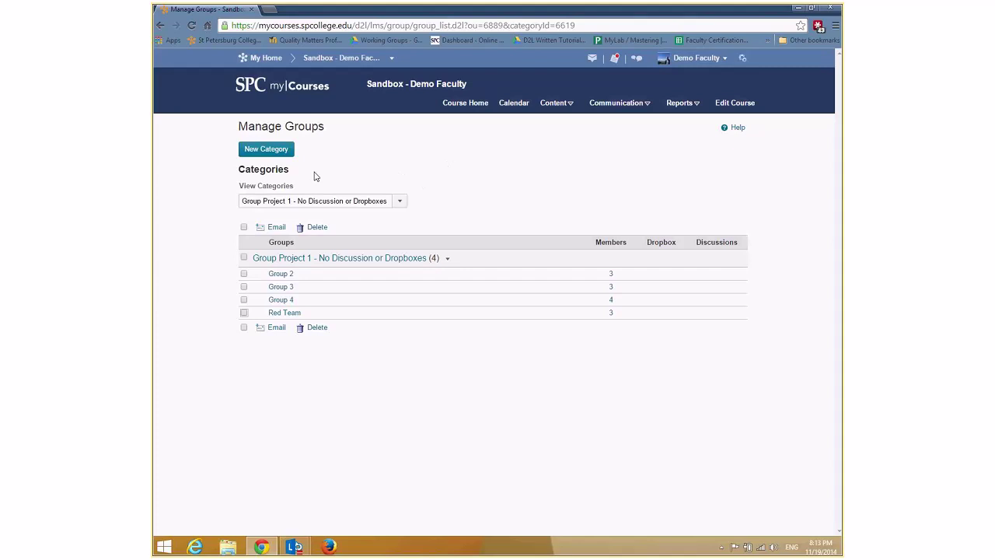
Start a new group category and name it "Group Project 2 - Discussion or Dropboxes".
{"action": "left_click", "coordinate": [263, 150]}
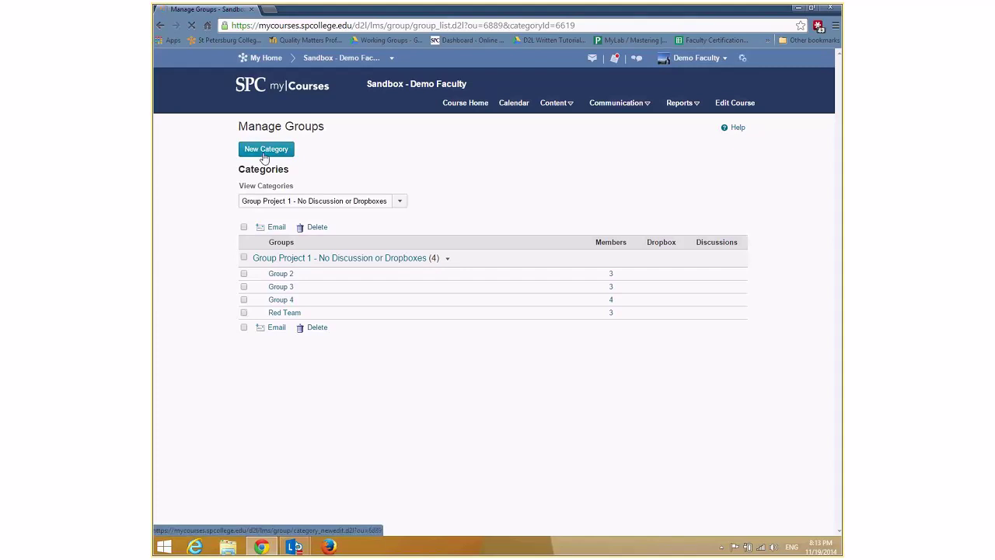
{"action": "left_click", "coordinate": [258, 179]}
{"action": "type", "text": "G"}
{"action": "key", "text": "Down"}
{"action": "key", "text": "Return"}
{"action": "key", "text": "Down"}
{"action": "key", "text": "BackSpace"}
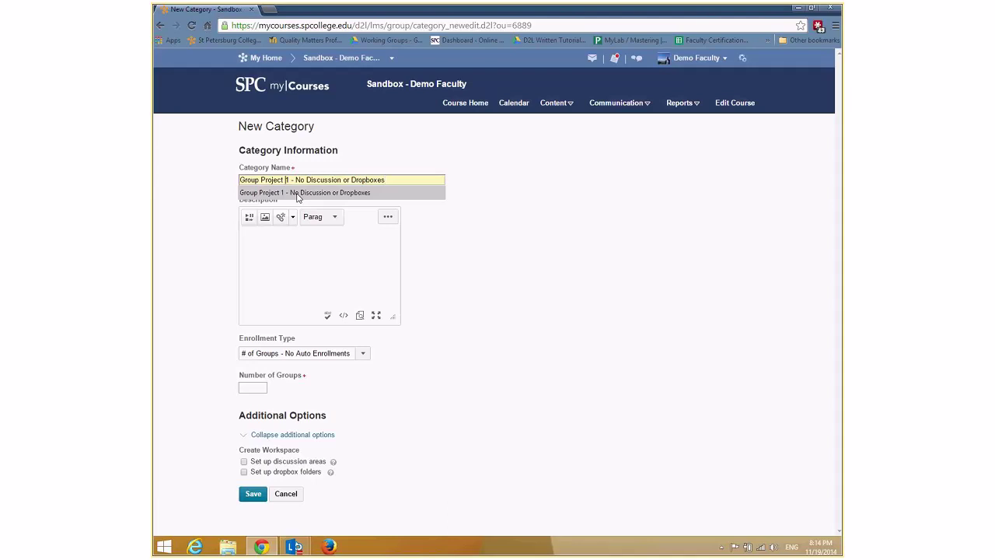
{"action": "left_click", "coordinate": [296, 197]}
{"action": "key", "text": "BackSpace"}
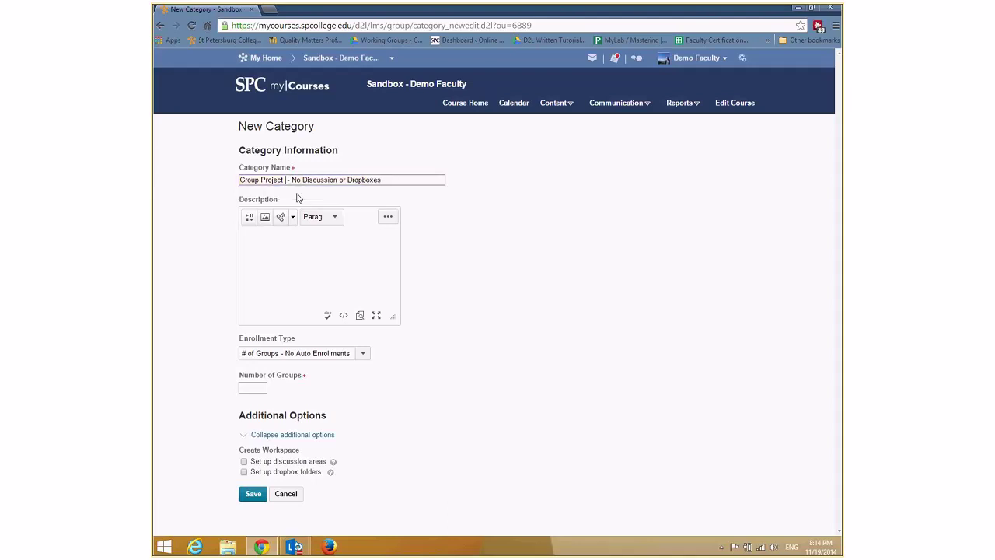
{"action": "type", "text": "2"}
{"action": "key", "text": "BackSpace"}
{"action": "key", "text": "BackSpace"}
{"action": "key", "text": "BackSpace"}
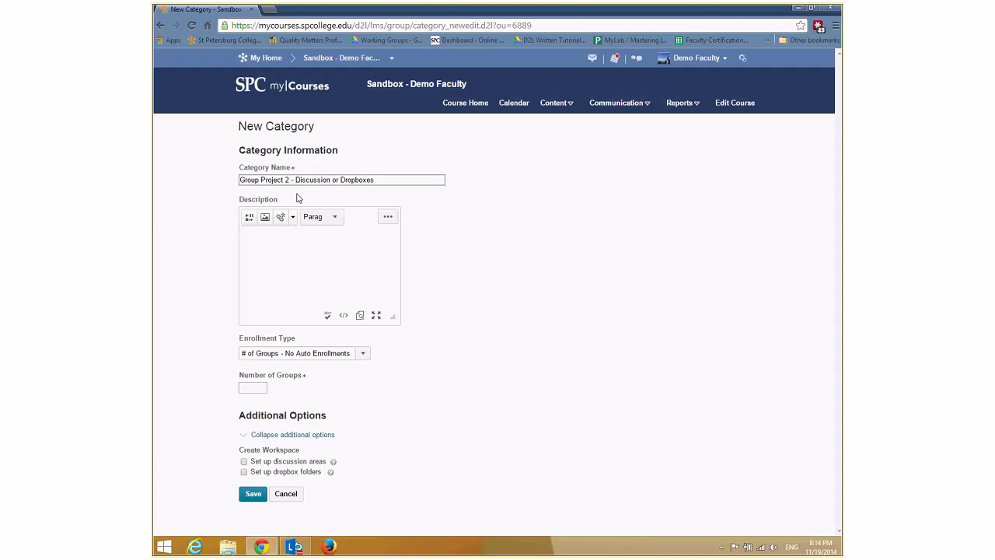
Set the category's enrollment type to "# of Groups" with 3 groups.
{"action": "left_click", "coordinate": [363, 354]}
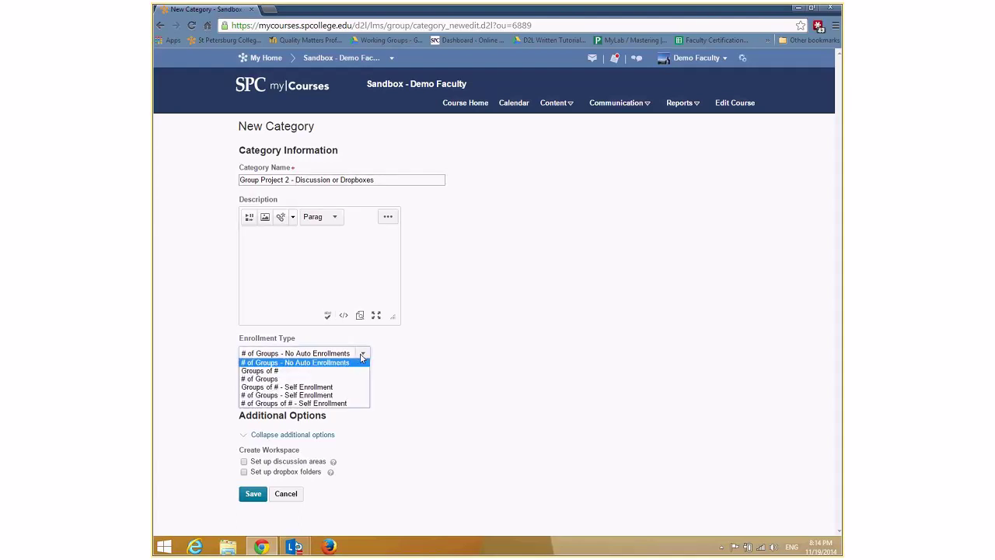
{"action": "left_click", "coordinate": [355, 380]}
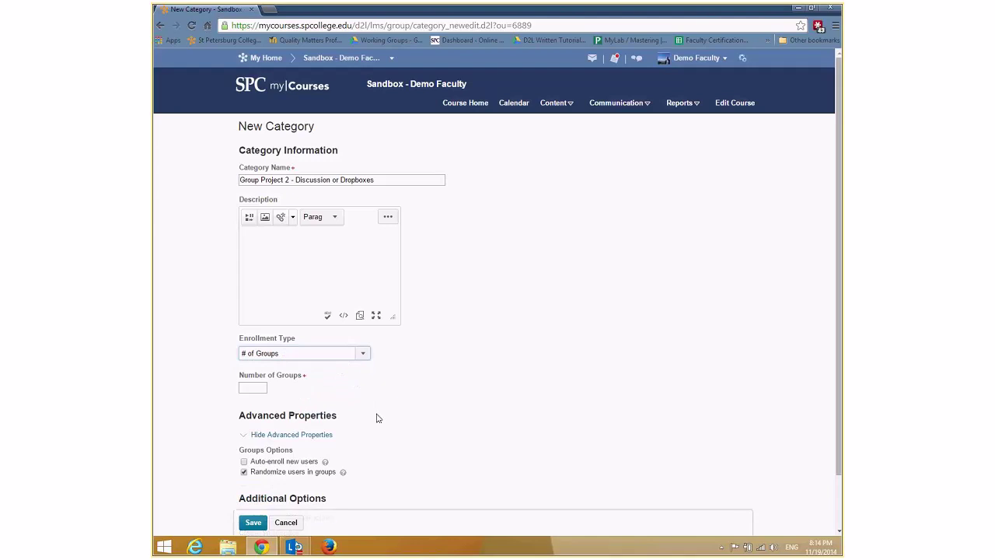
{"action": "left_click", "coordinate": [252, 388]}
{"action": "type", "text": "3"}
Enable setting up discussion areas and dropbox folders for the new category and save it.
{"action": "scroll", "coordinate": [384, 409], "scroll_direction": "down", "scroll_amount": 1}
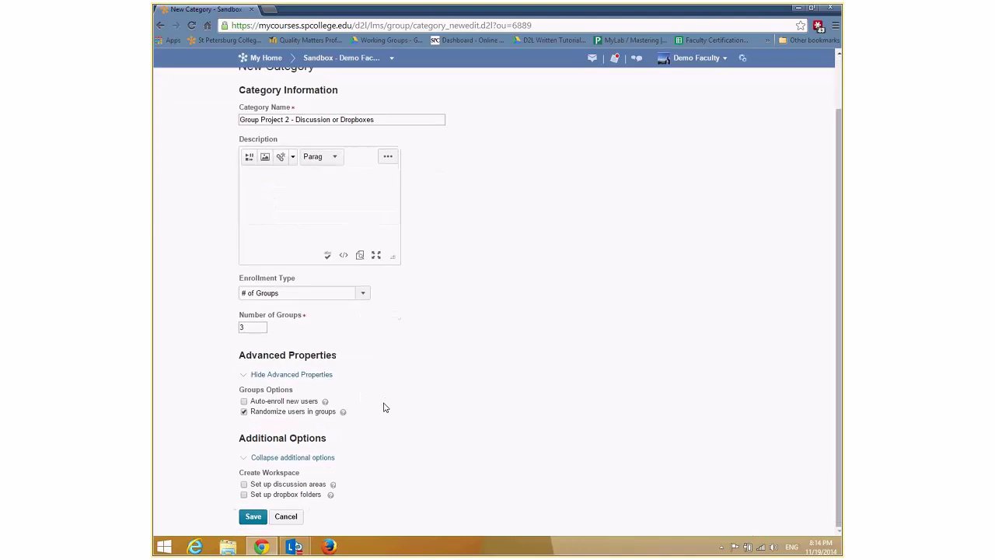
{"action": "left_click", "coordinate": [243, 484]}
{"action": "left_click", "coordinate": [244, 494]}
{"action": "left_click", "coordinate": [254, 517]}
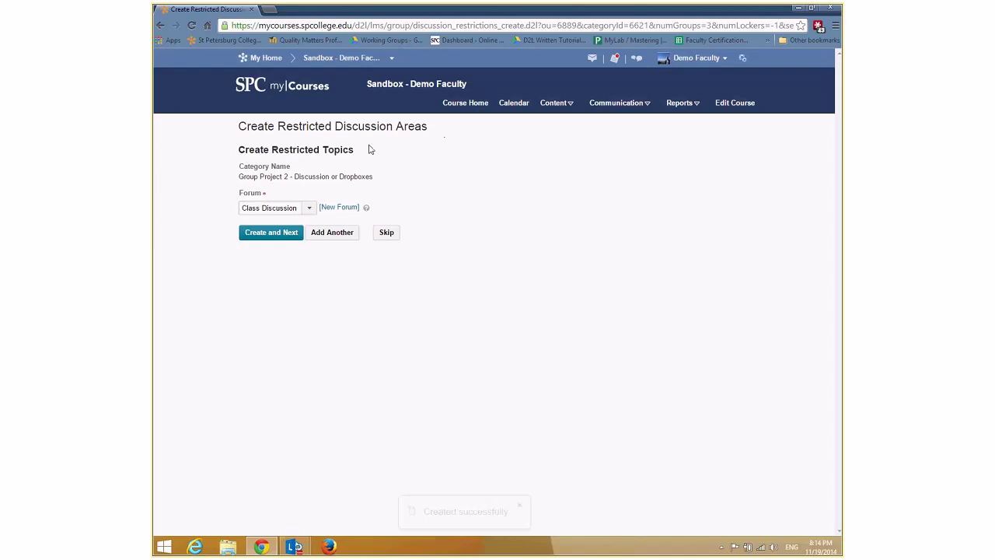
Add a new forum titled "Group Project 2" and create the category's restricted discussion topics in it.
{"action": "left_click", "coordinate": [310, 208]}
{"action": "left_click", "coordinate": [310, 209]}
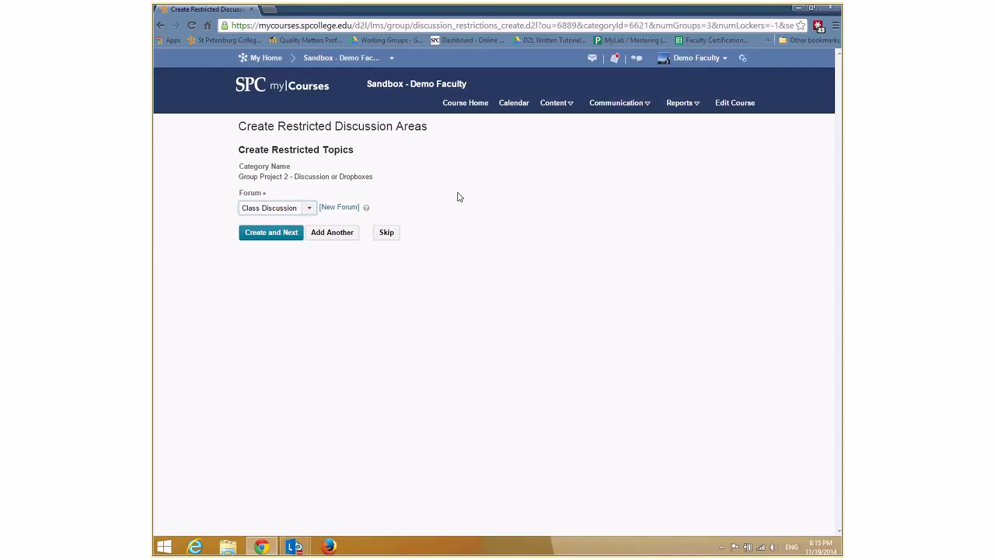
{"action": "left_click", "coordinate": [336, 208]}
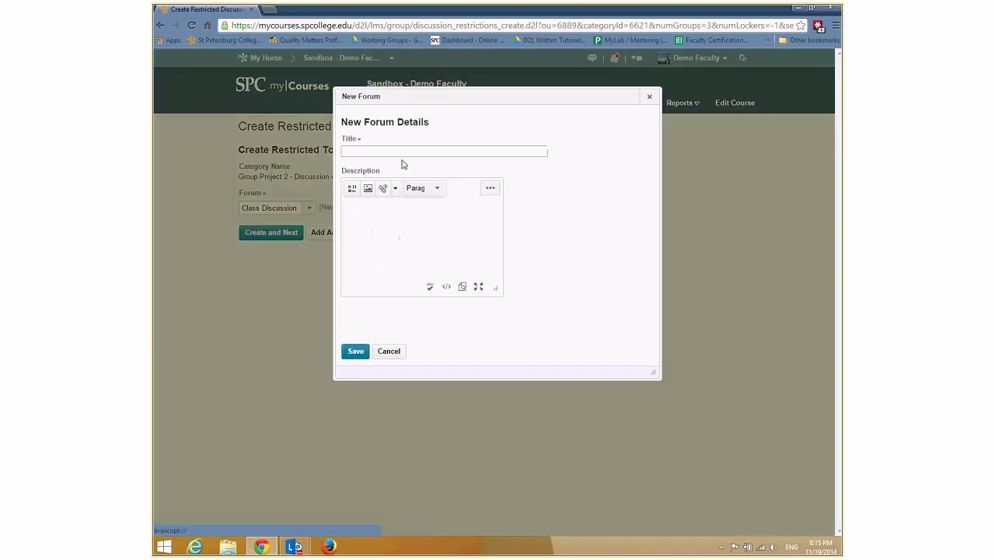
{"action": "type", "text": "Project 2"}
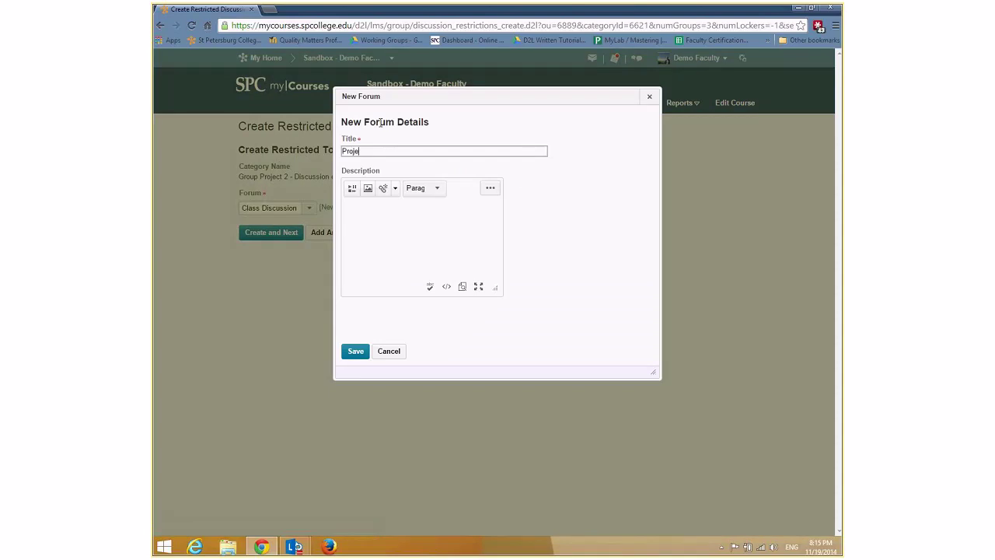
{"action": "key", "text": "BackSpace"}
{"action": "key", "text": "BackSpace"}
{"action": "key", "text": "BackSpace"}
{"action": "key", "text": "BackSpace"}
{"action": "key", "text": "BackSpace"}
{"action": "key", "text": "BackSpace"}
{"action": "key", "text": "BackSpace"}
{"action": "key", "text": "BackSpace"}
{"action": "key", "text": "BackSpace"}
{"action": "type", "text": "Group Project 2"}
{"action": "left_click", "coordinate": [357, 353]}
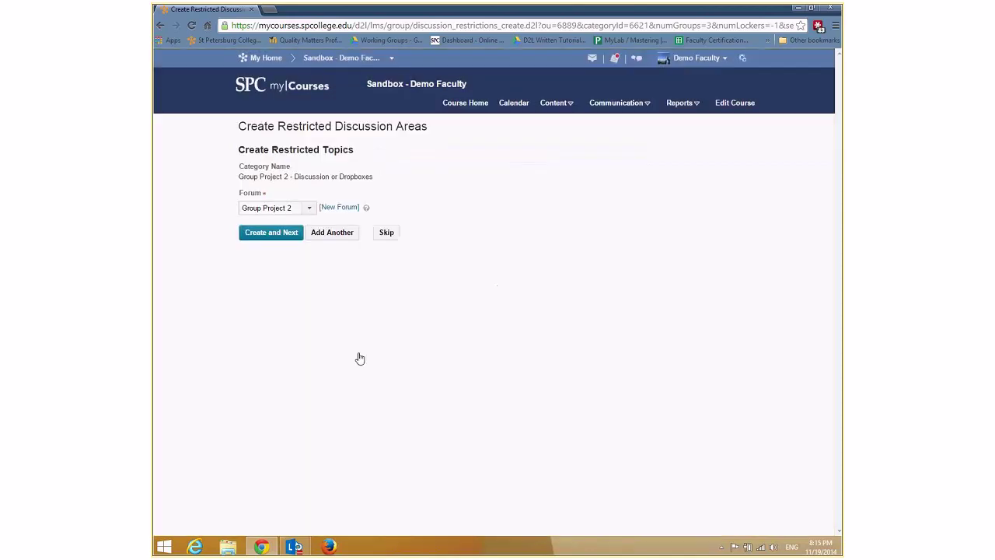
{"action": "left_click", "coordinate": [267, 237]}
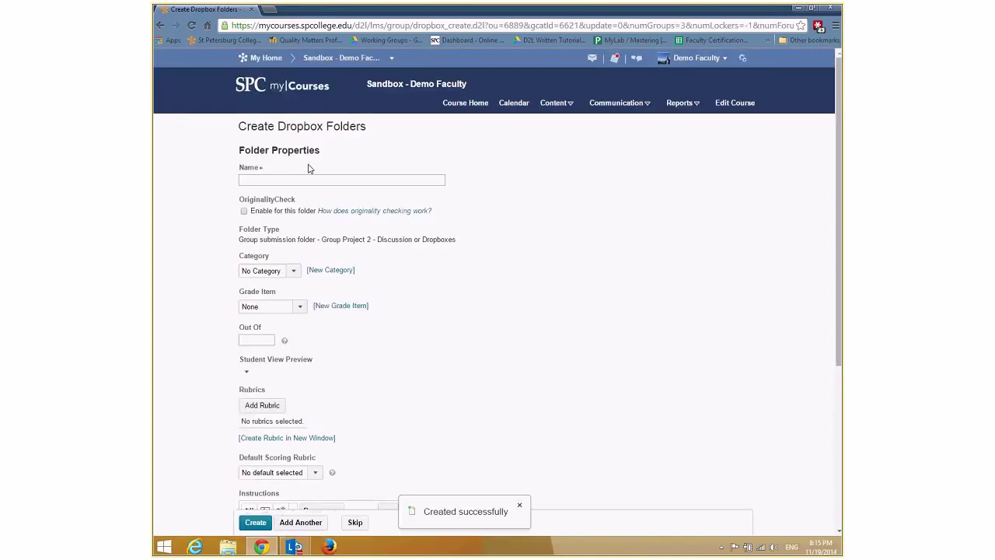
Name the group dropbox folder "Group Project 2 - Discussion or Dropboxes".
{"action": "left_click", "coordinate": [300, 179]}
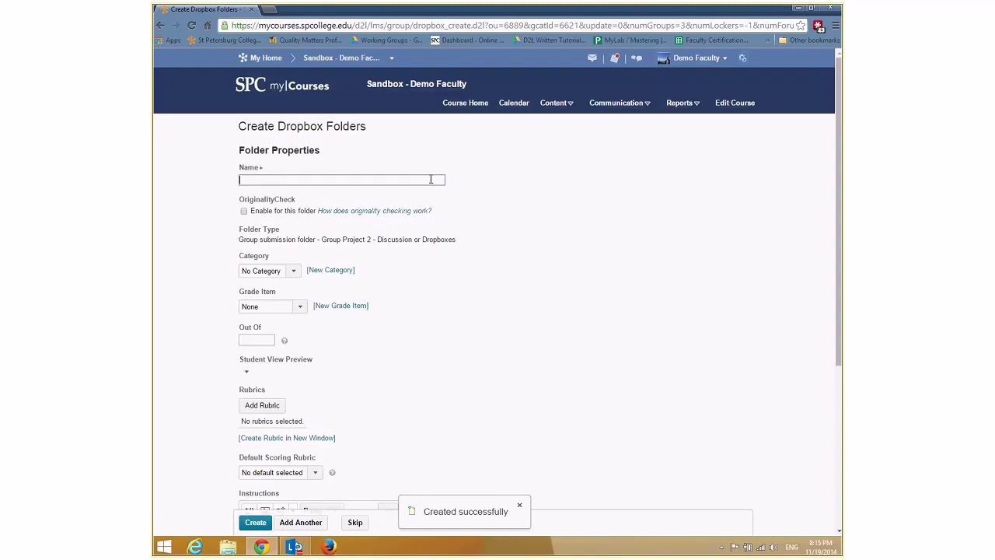
{"action": "type", "text": "Group"}
{"action": "key", "text": "Down"}
{"action": "key", "text": "Down"}
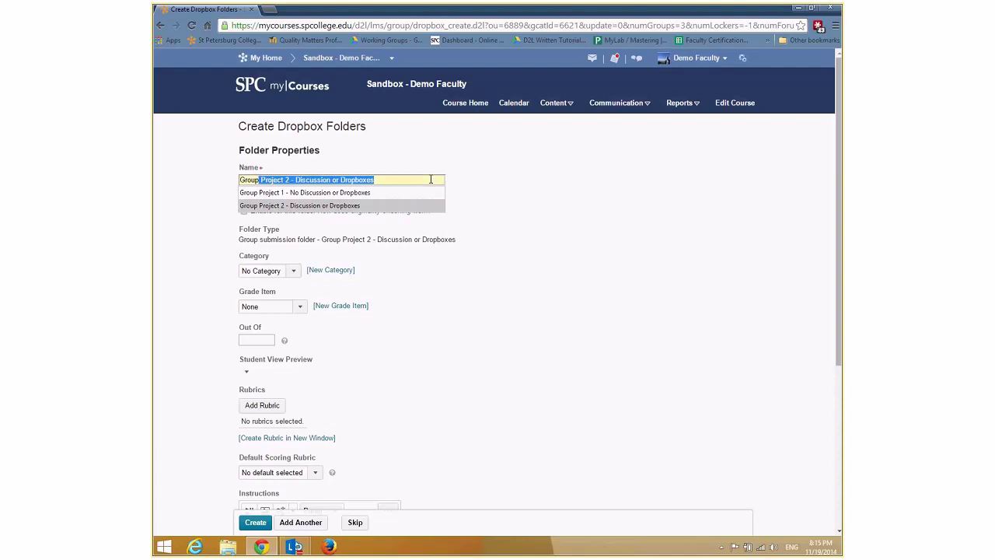
{"action": "key", "text": "Return"}
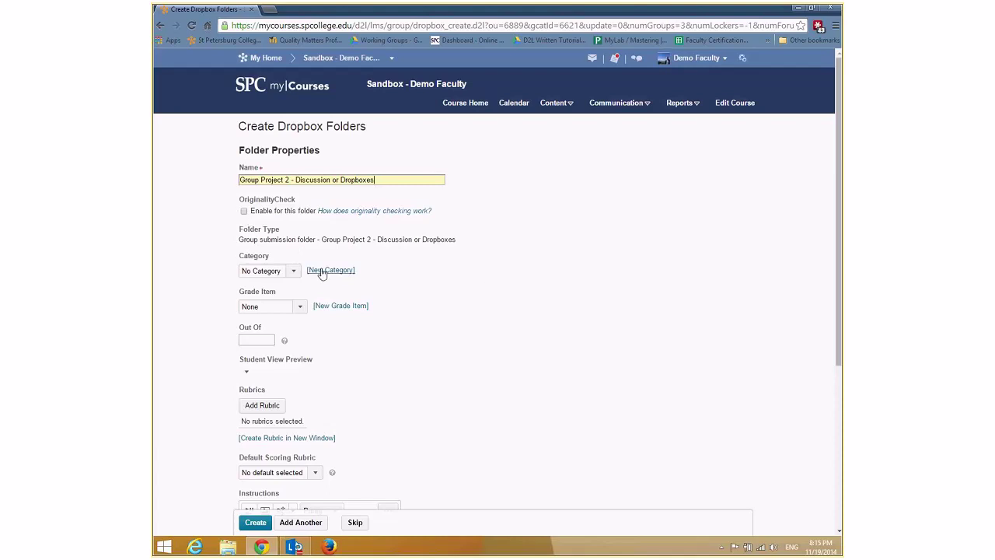
Create a grade item for the dropbox folder named "Group 2 Project" with 20 maximum points.
{"action": "left_click", "coordinate": [341, 308]}
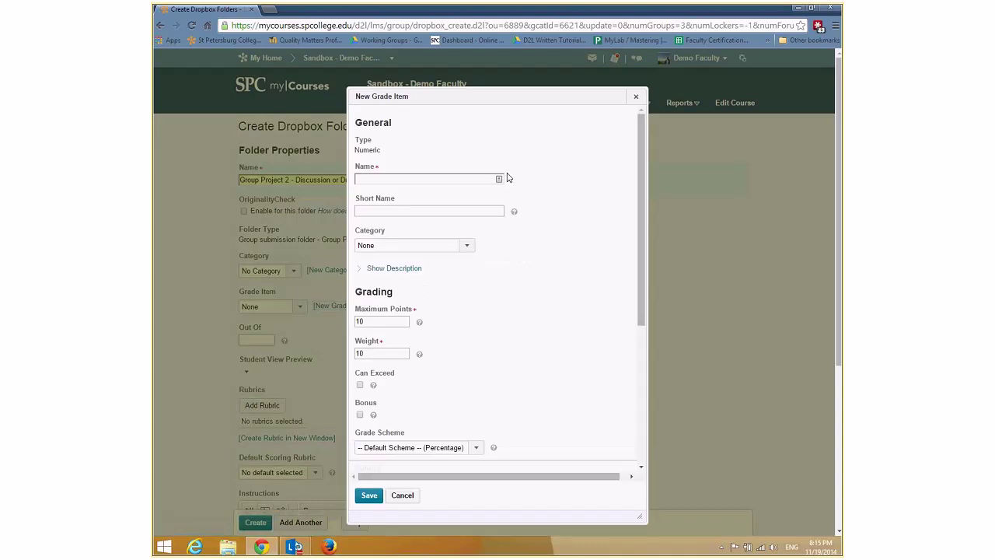
{"action": "left_click", "coordinate": [426, 178]}
{"action": "type", "text": "Group 2 Project"}
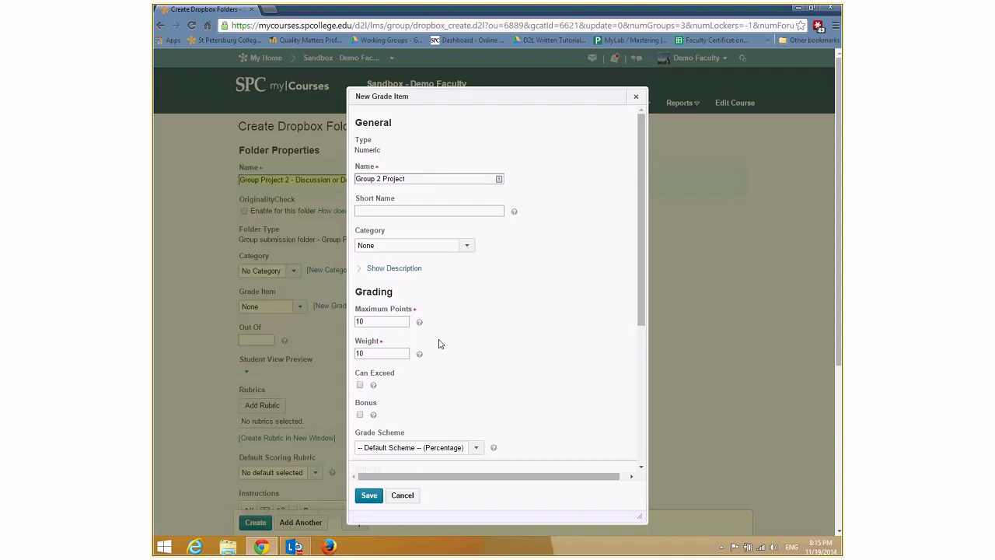
{"action": "left_click", "coordinate": [369, 320]}
{"action": "left_click_drag", "start_coordinate": [370, 320], "coordinate": [343, 321]}
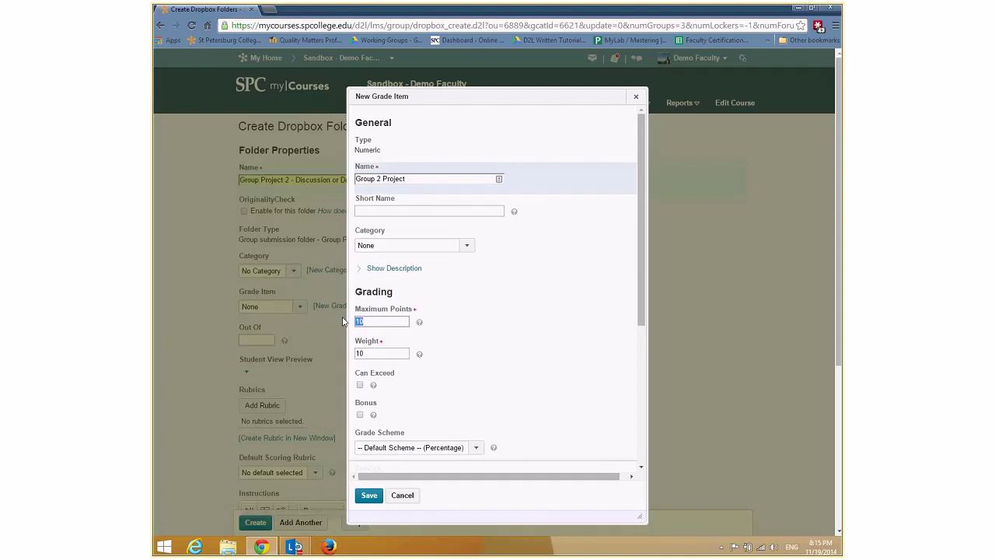
{"action": "type", "text": "20"}
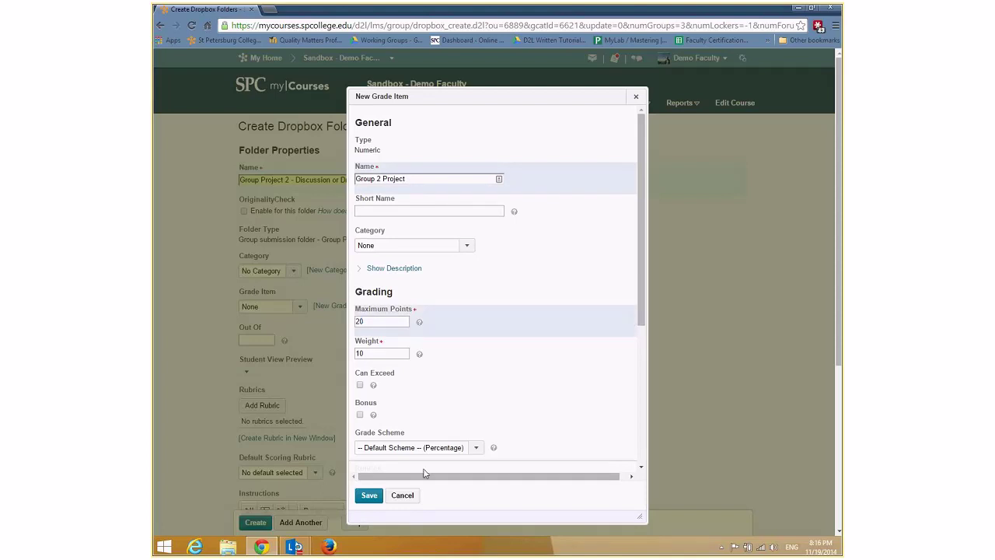
{"action": "left_click", "coordinate": [370, 496]}
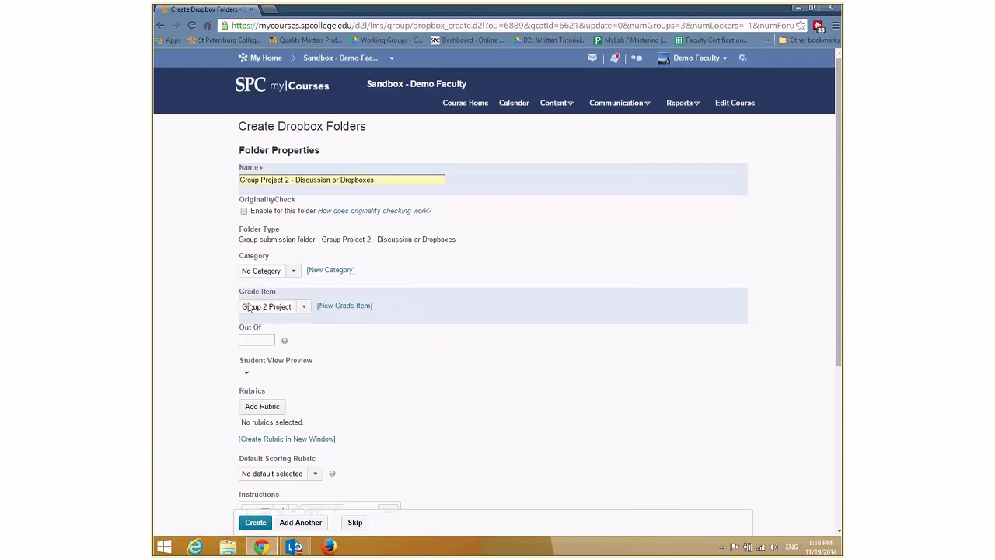
Set the dropbox folder's score to out of 20 and enter the instructions "Do this...".
{"action": "left_click", "coordinate": [251, 342]}
{"action": "type", "text": "20"}
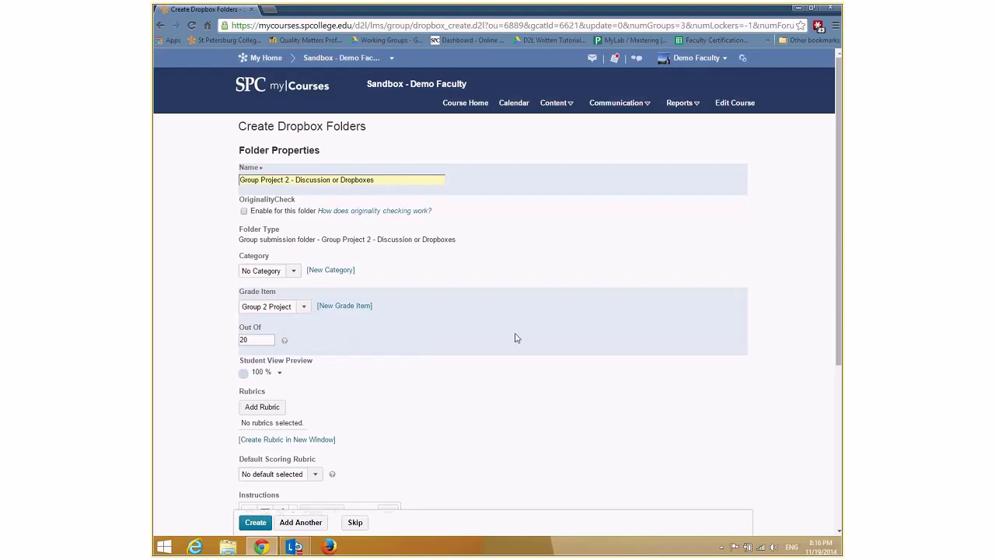
{"action": "scroll", "coordinate": [517, 337], "scroll_direction": "down", "scroll_amount": 2}
{"action": "scroll", "coordinate": [515, 338], "scroll_direction": "down", "scroll_amount": 1}
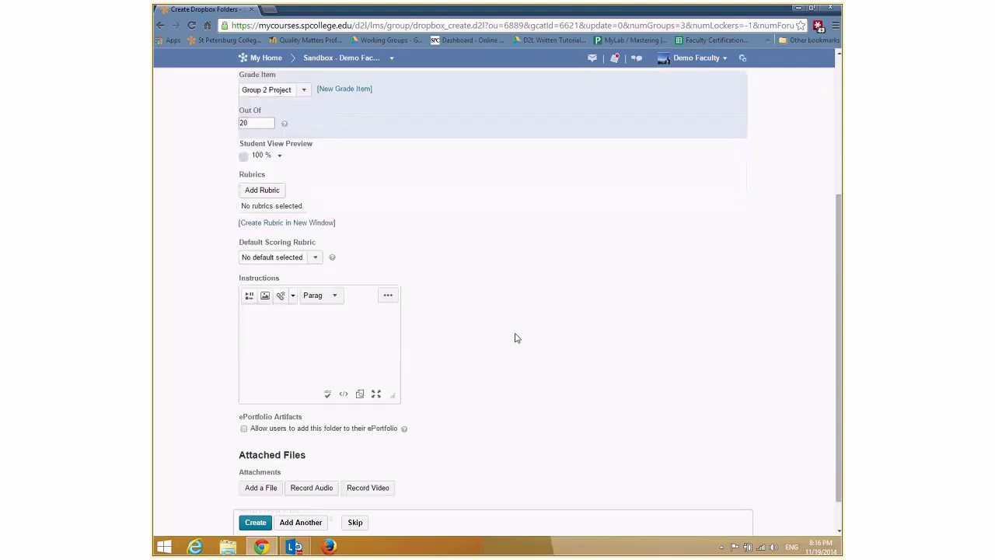
{"action": "left_click", "coordinate": [287, 319]}
{"action": "type", "text": "Do this..."}
Show the submission options, create the dropbox folder with their default settings and finish the workspace summary.
{"action": "scroll", "coordinate": [381, 356], "scroll_direction": "down", "scroll_amount": 1}
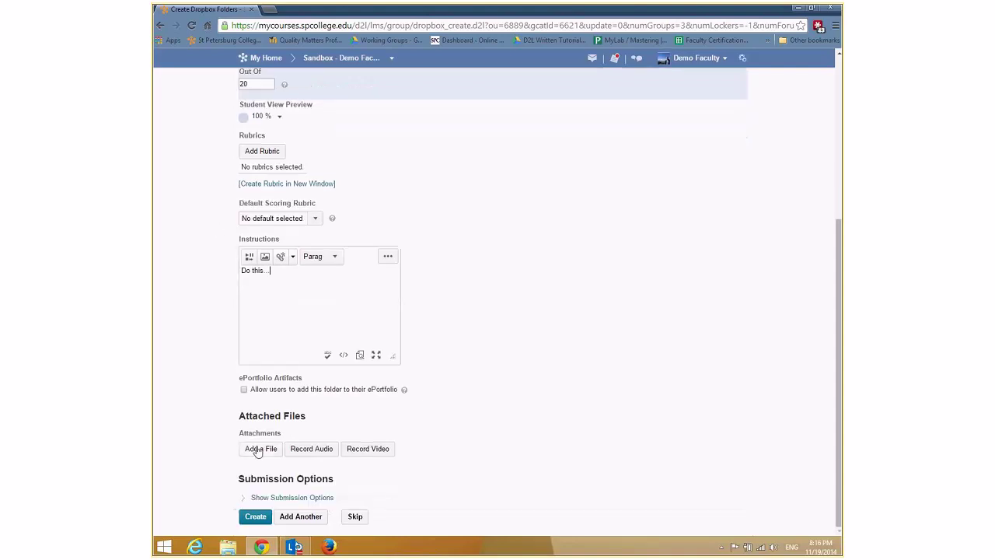
{"action": "left_click", "coordinate": [295, 498]}
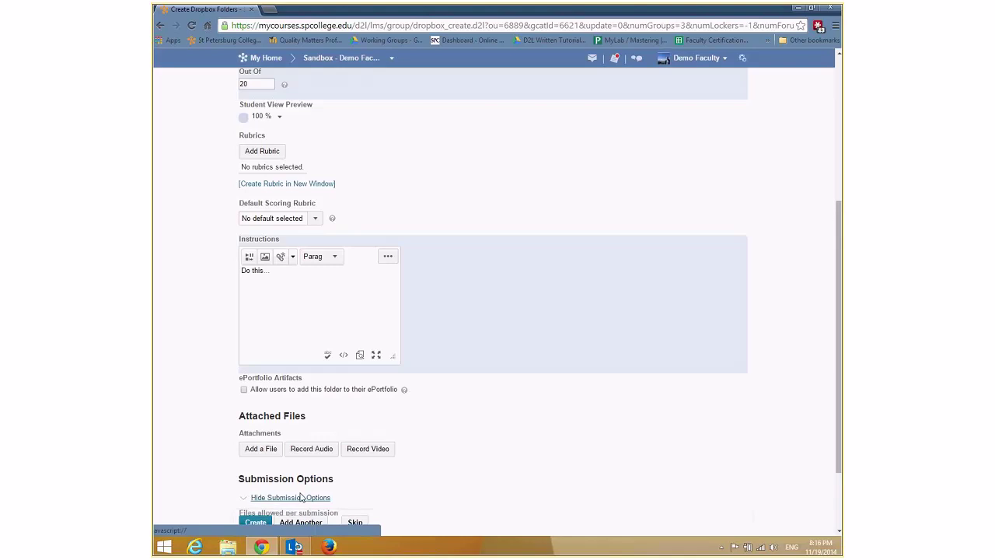
{"action": "scroll", "coordinate": [311, 490], "scroll_direction": "down", "scroll_amount": 2}
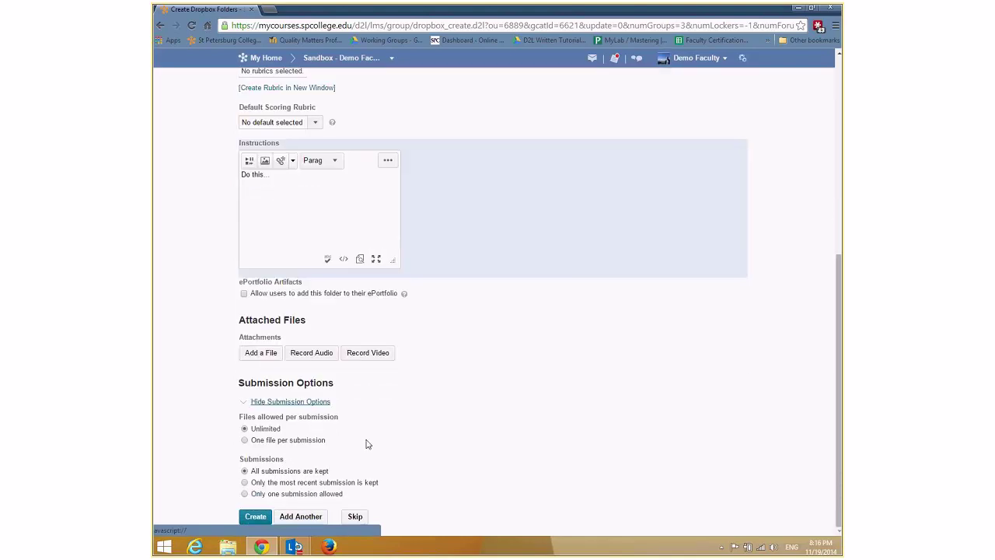
{"action": "left_click", "coordinate": [256, 517]}
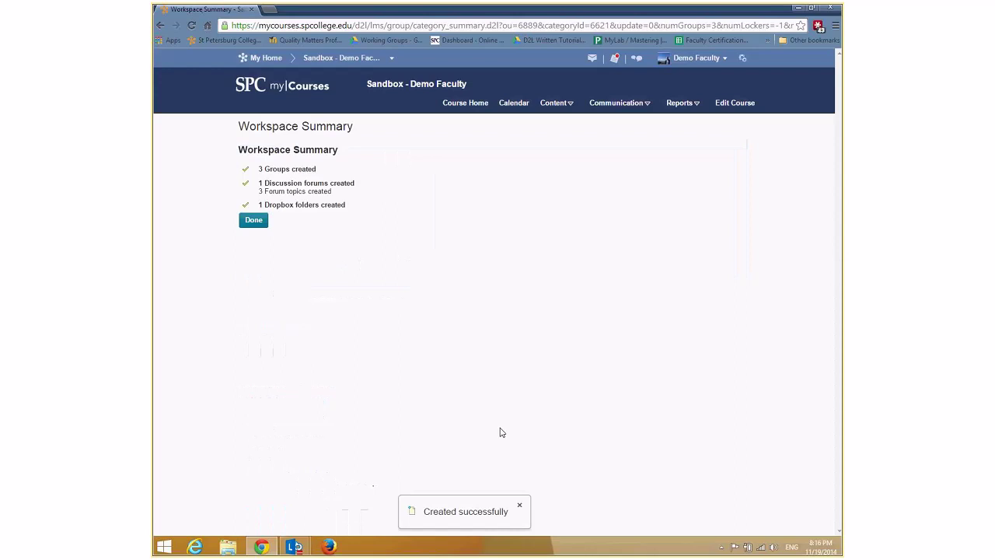
{"action": "left_click", "coordinate": [254, 222]}
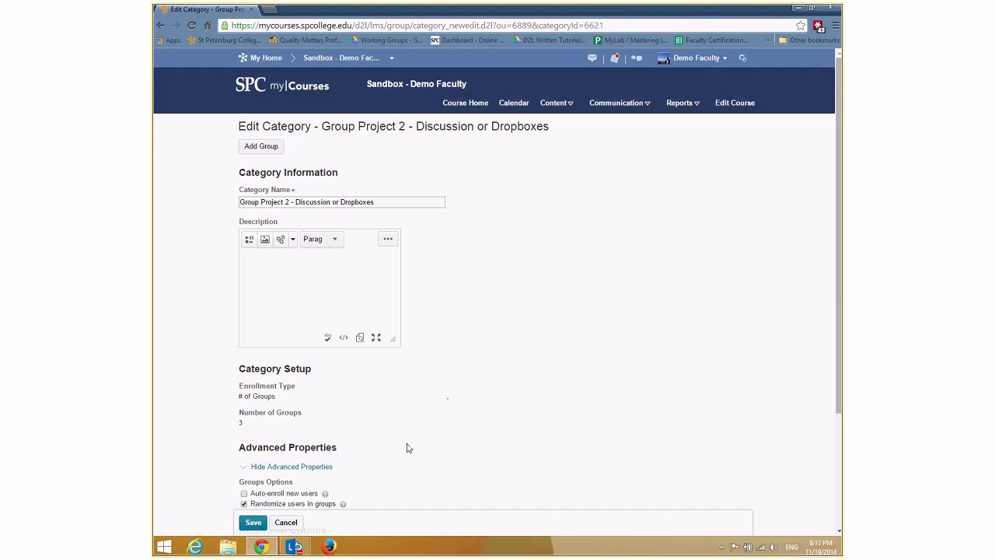
Leave the category editor without saving and display the groups of "Group Project 2 - Discussion or Dropboxes".
{"action": "left_click", "coordinate": [284, 523]}
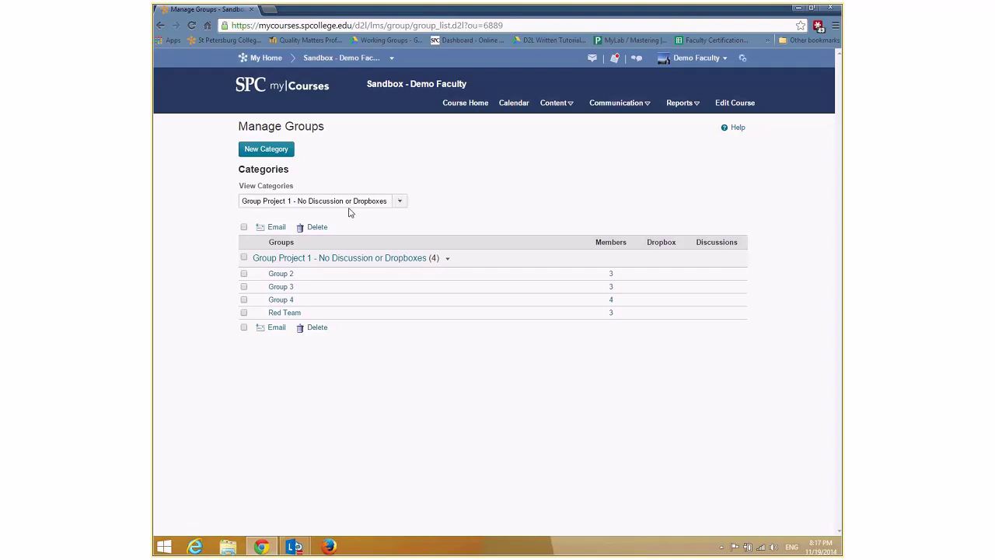
{"action": "left_click", "coordinate": [400, 201]}
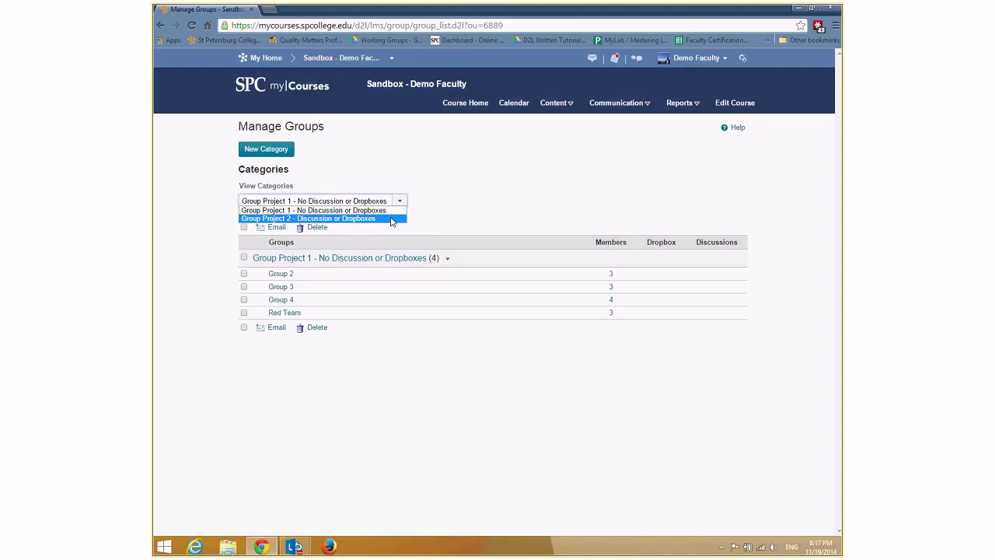
{"action": "left_click", "coordinate": [391, 218]}
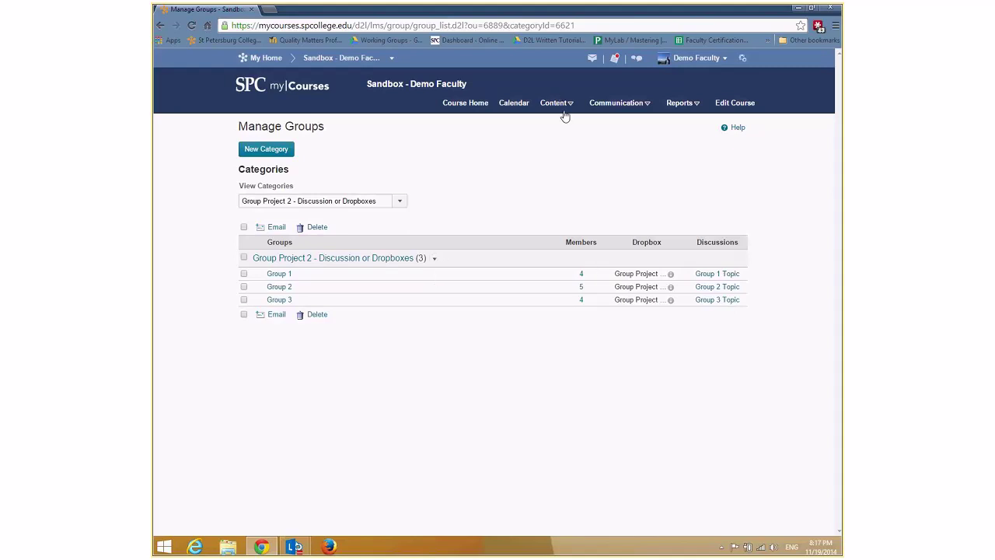
Open the user enrollments of the Group Project 2 category and examine which users are in each group.
{"action": "left_click", "coordinate": [435, 259]}
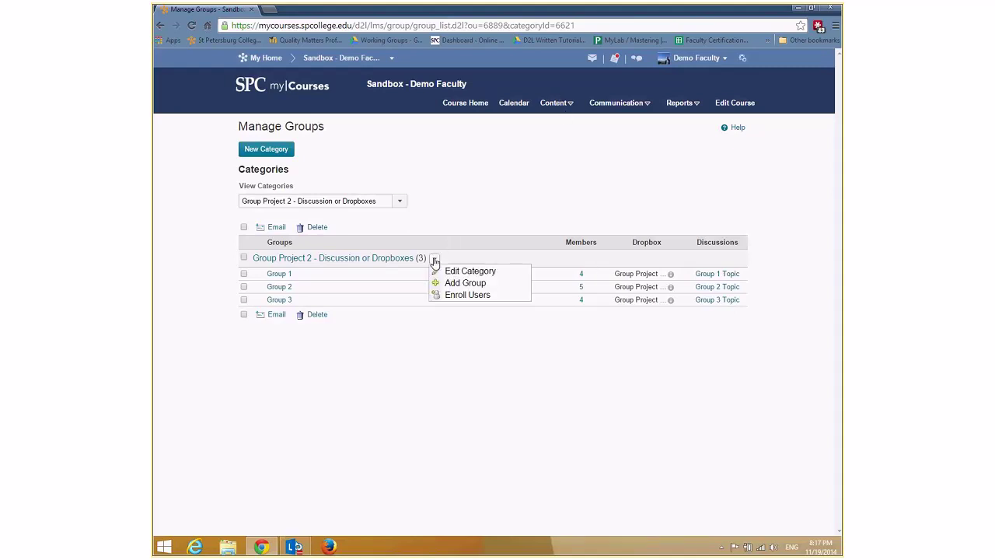
{"action": "left_click", "coordinate": [450, 296]}
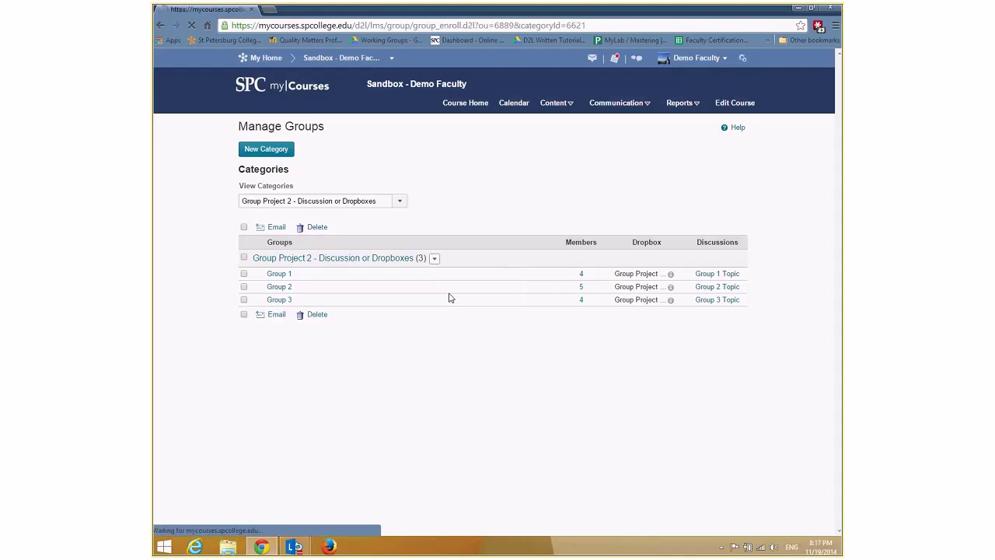
{"action": "scroll", "coordinate": [834, 313], "scroll_direction": "down", "scroll_amount": 2}
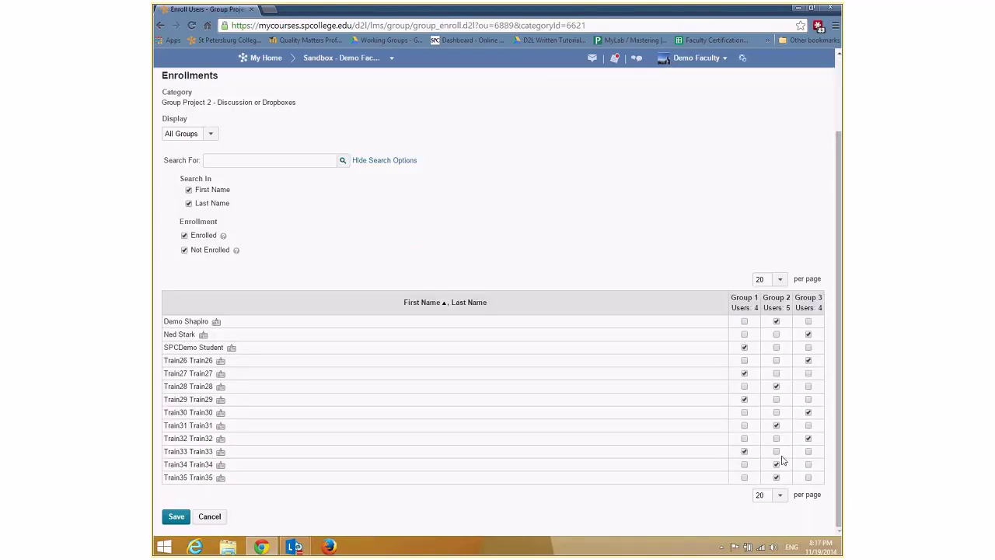
{"action": "scroll", "coordinate": [817, 183], "scroll_direction": "up", "scroll_amount": 2}
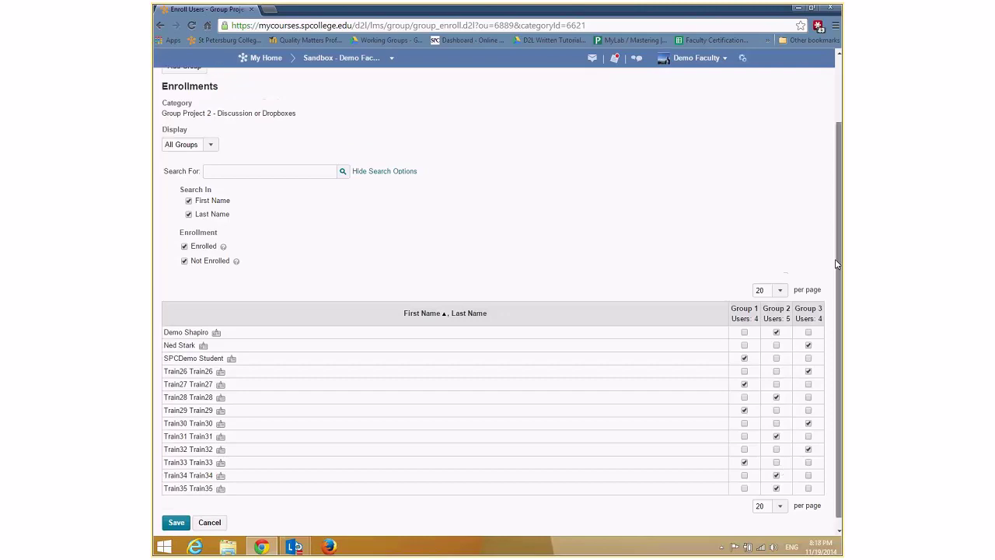
Check the course's discussions list for the Group Project 2 topics and view the dropbox folders.
{"action": "left_click", "coordinate": [555, 103]}
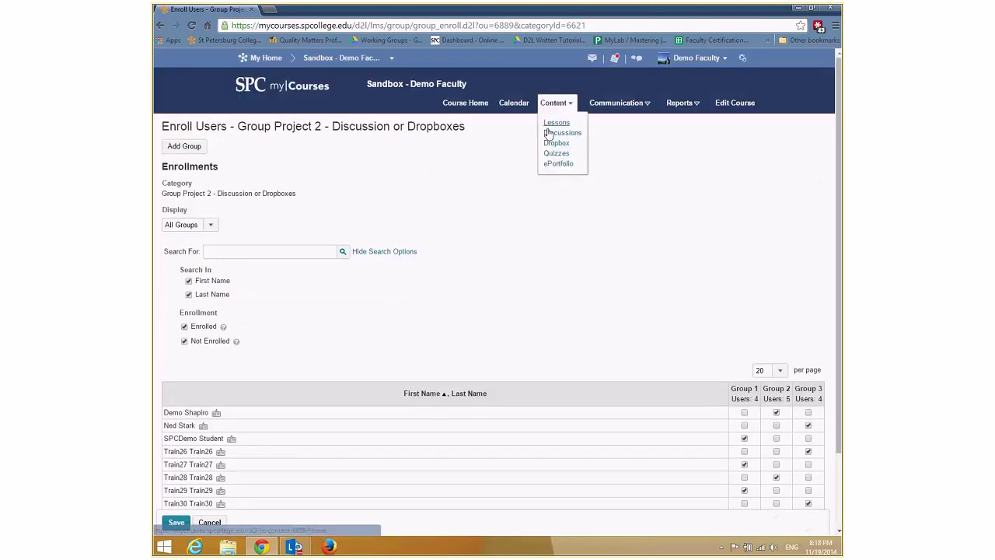
{"action": "left_click", "coordinate": [549, 134]}
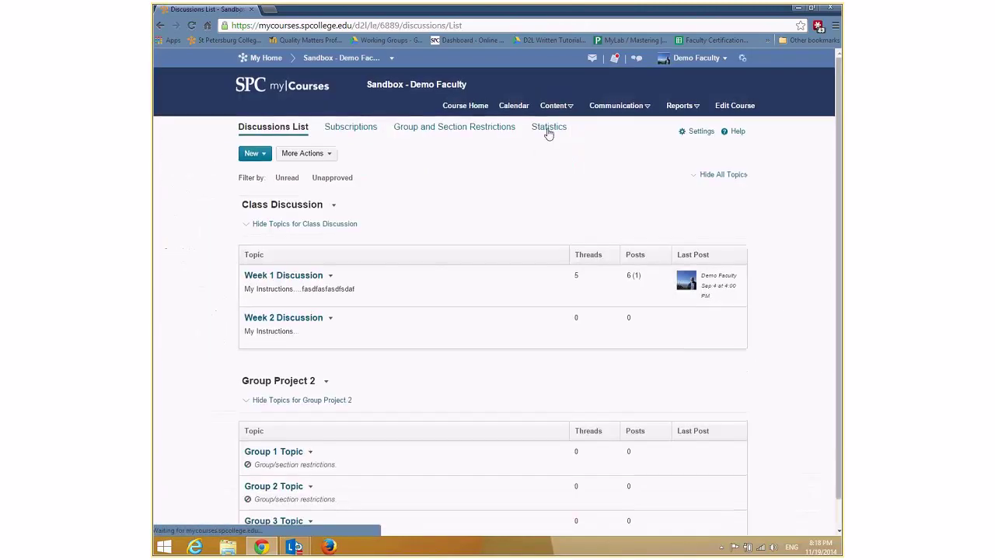
{"action": "scroll", "coordinate": [754, 244], "scroll_direction": "down", "scroll_amount": 1}
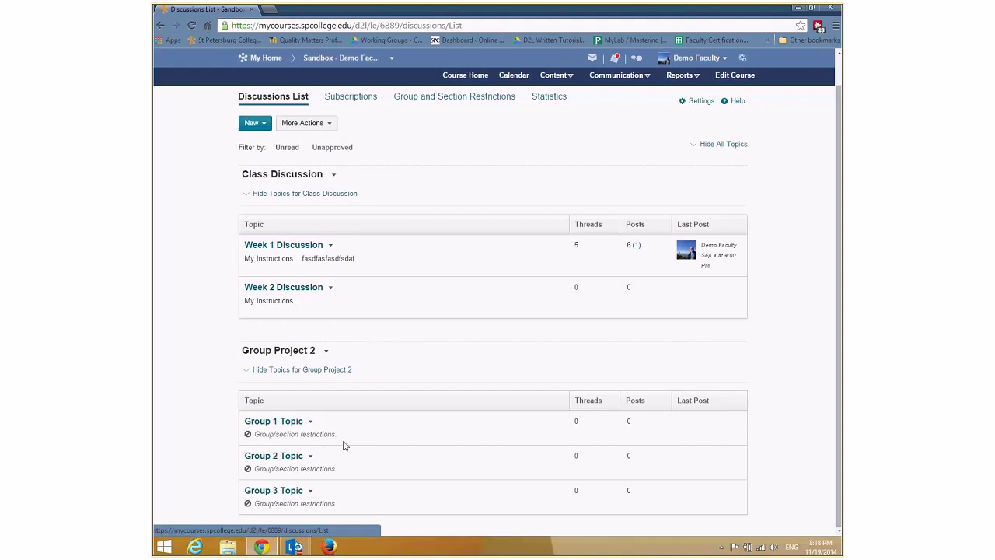
{"action": "left_click", "coordinate": [566, 79]}
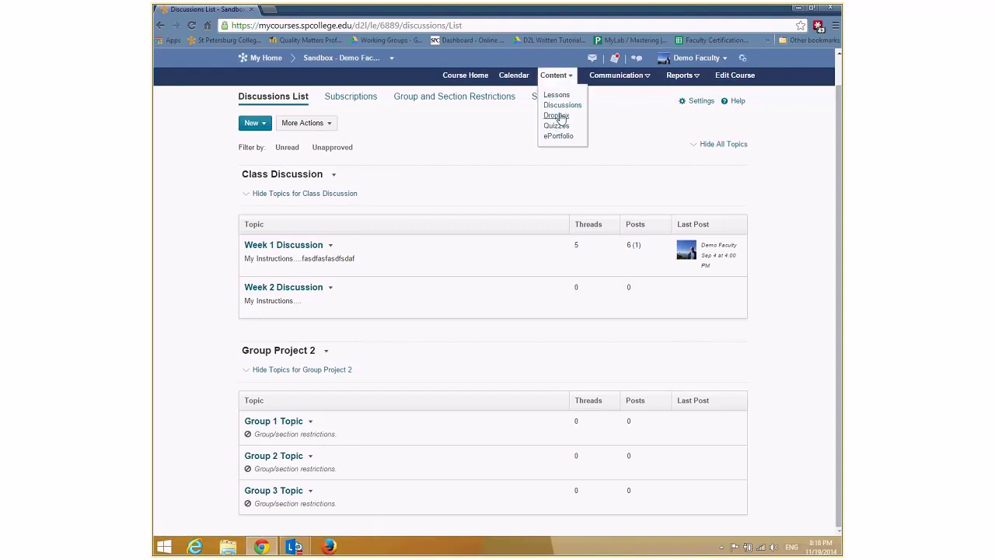
{"action": "left_click", "coordinate": [557, 115]}
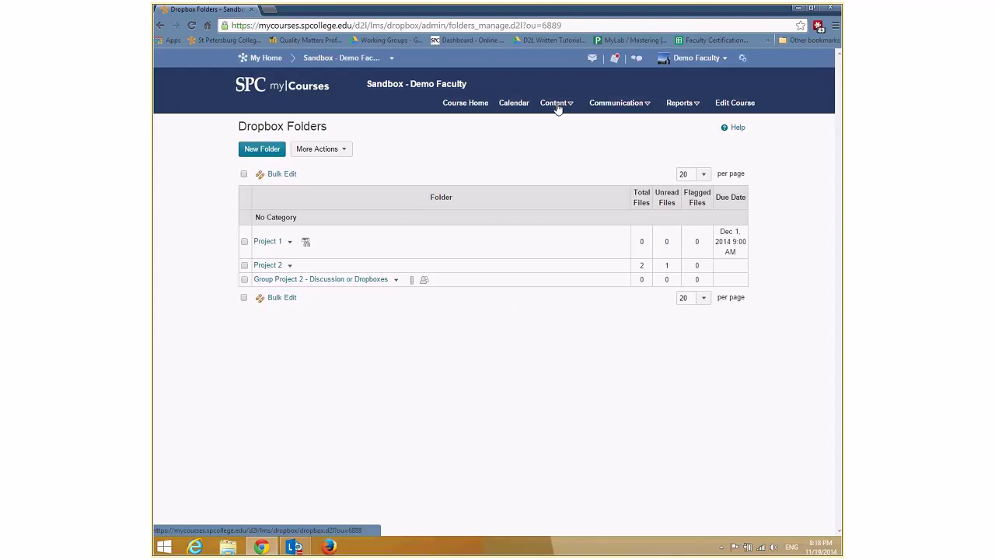
Impersonate the demo student account from the classlist.
{"action": "left_click", "coordinate": [642, 105]}
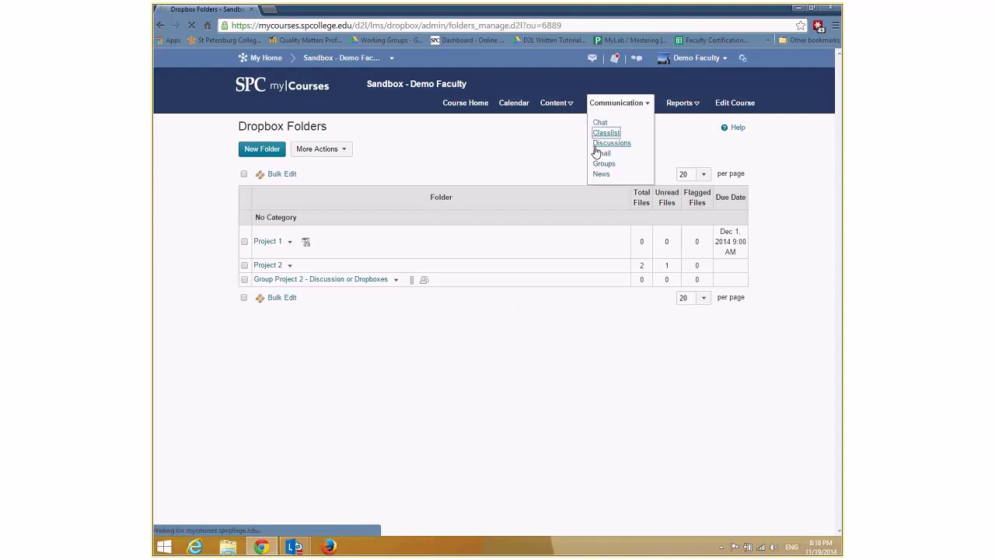
{"action": "left_click", "coordinate": [619, 136]}
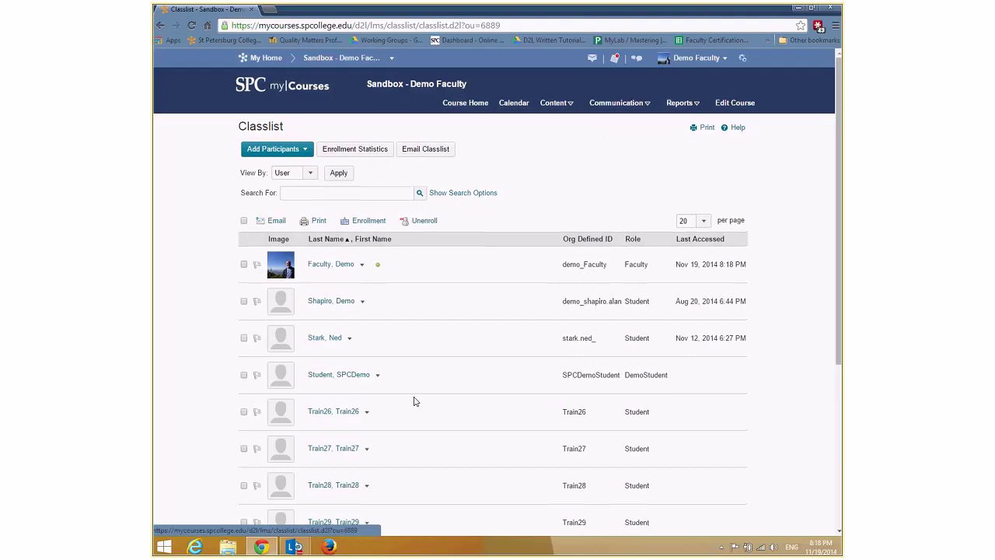
{"action": "left_click", "coordinate": [377, 375]}
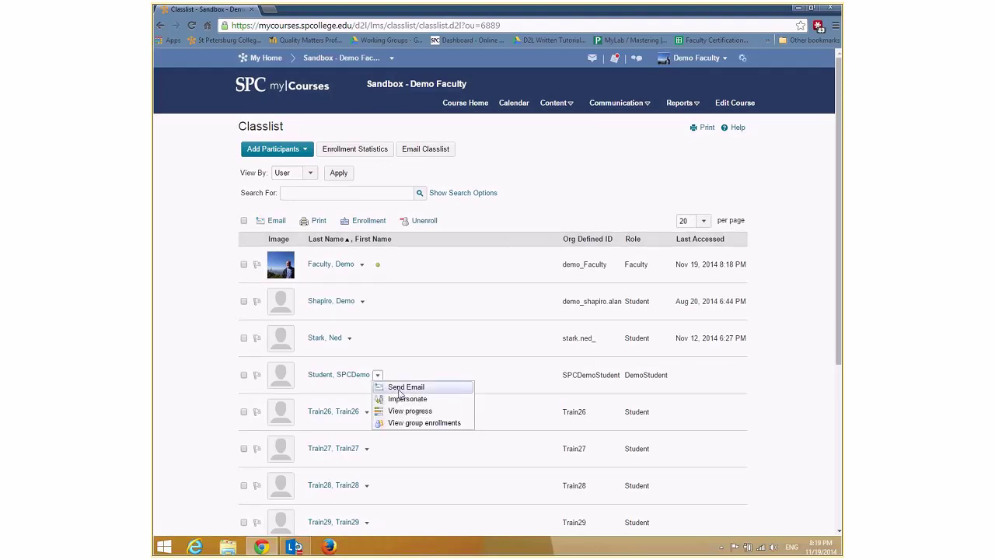
{"action": "left_click", "coordinate": [401, 398]}
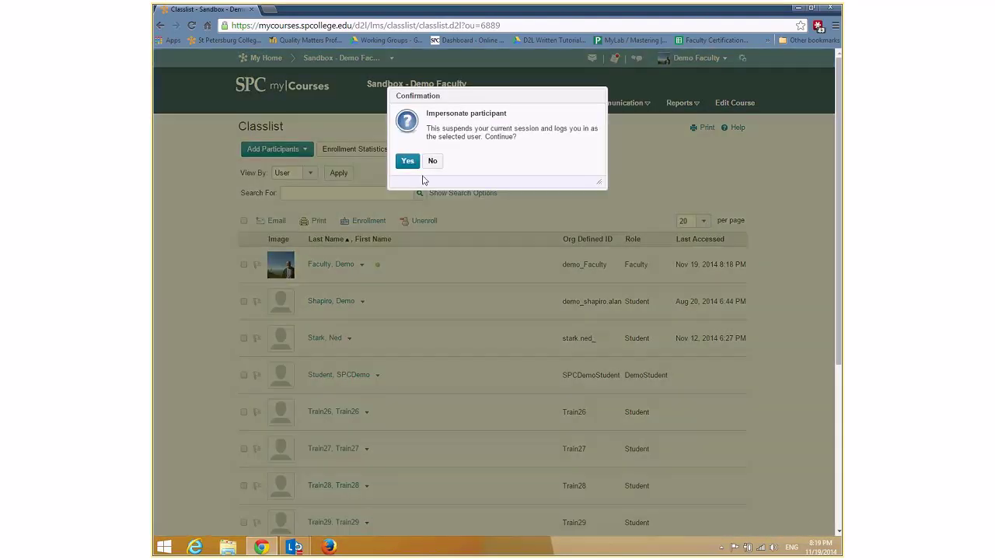
{"action": "left_click", "coordinate": [407, 160]}
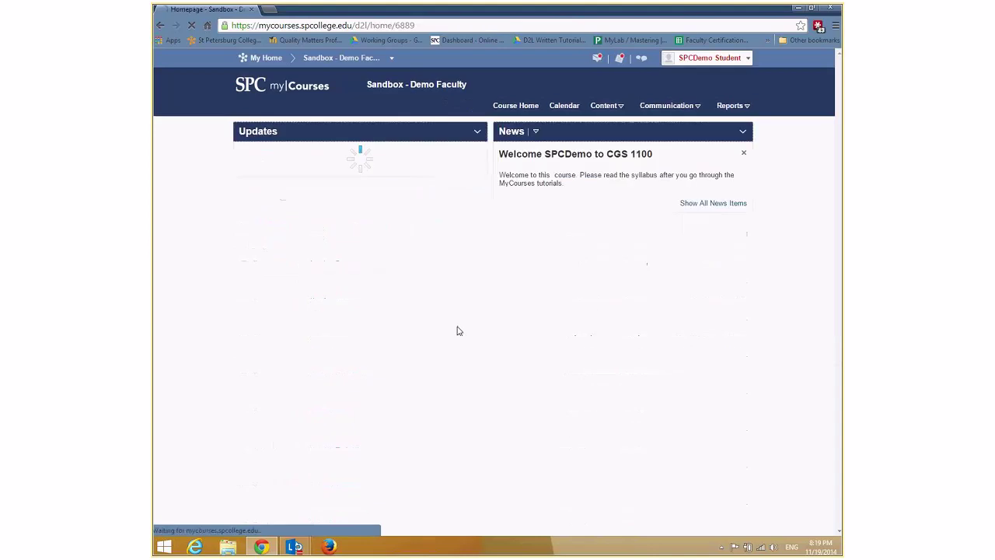
View the course's discussions list as the impersonated student.
{"action": "left_click", "coordinate": [745, 61]}
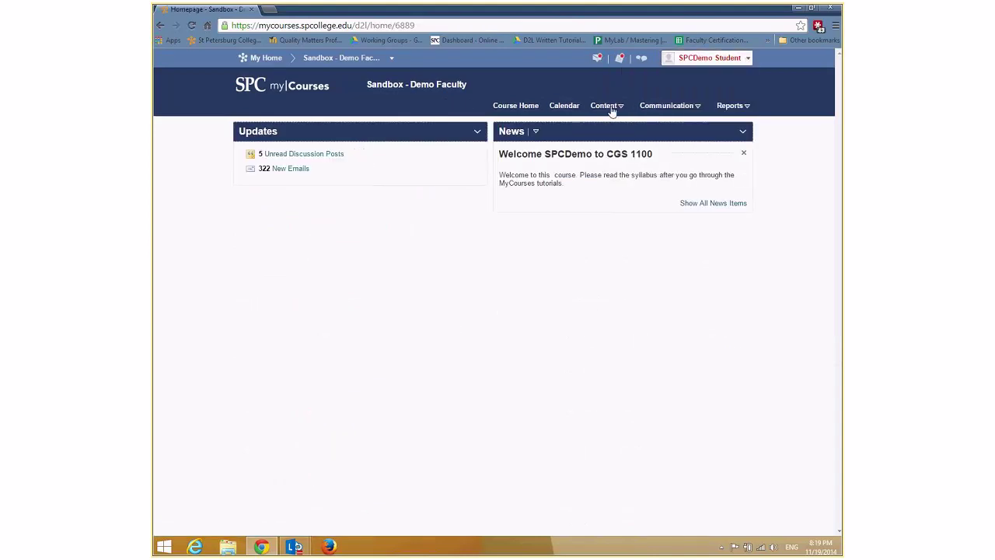
{"action": "left_click", "coordinate": [605, 105]}
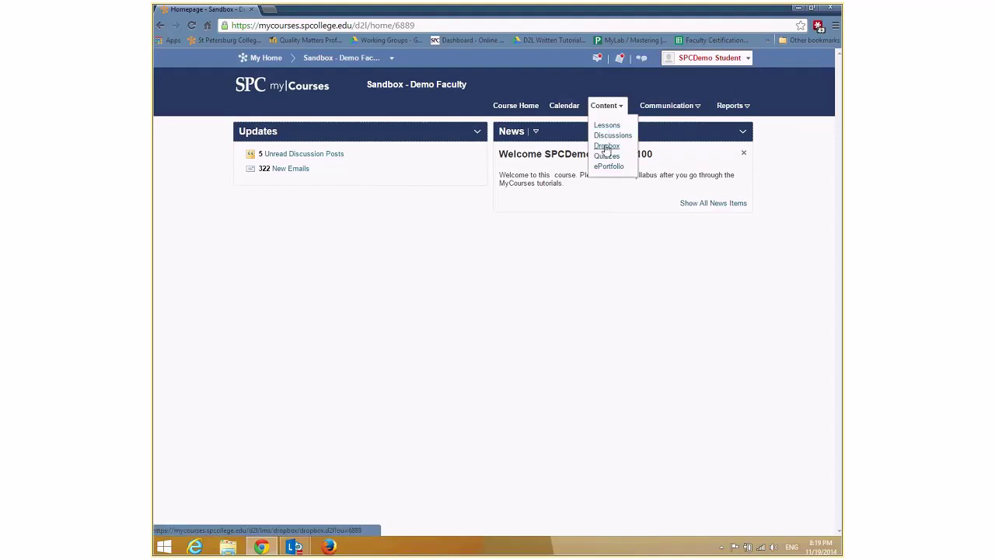
{"action": "left_click", "coordinate": [612, 135]}
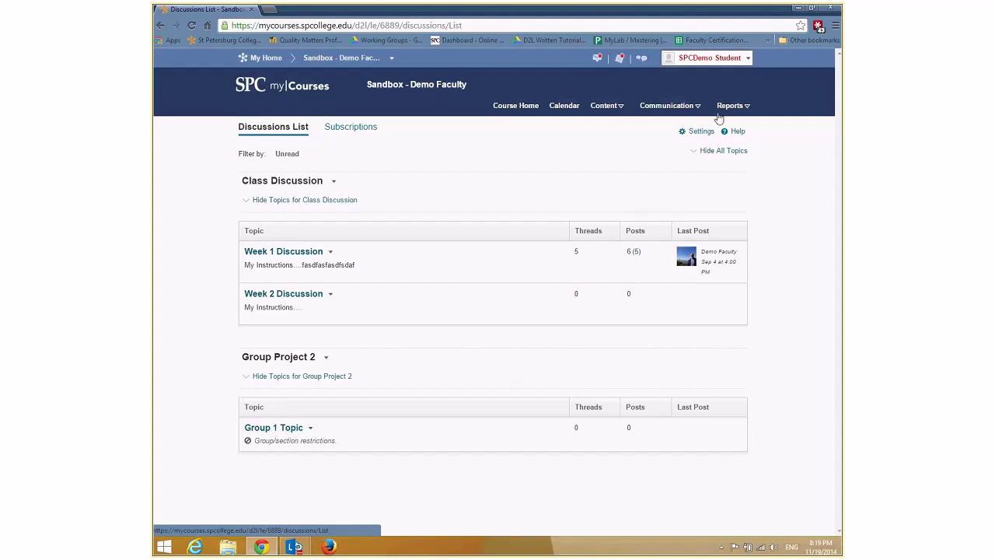
In the student's groups, view the members of the Group Project 1 group and open an email to the Group Project 2 group without sending it.
{"action": "left_click", "coordinate": [660, 110]}
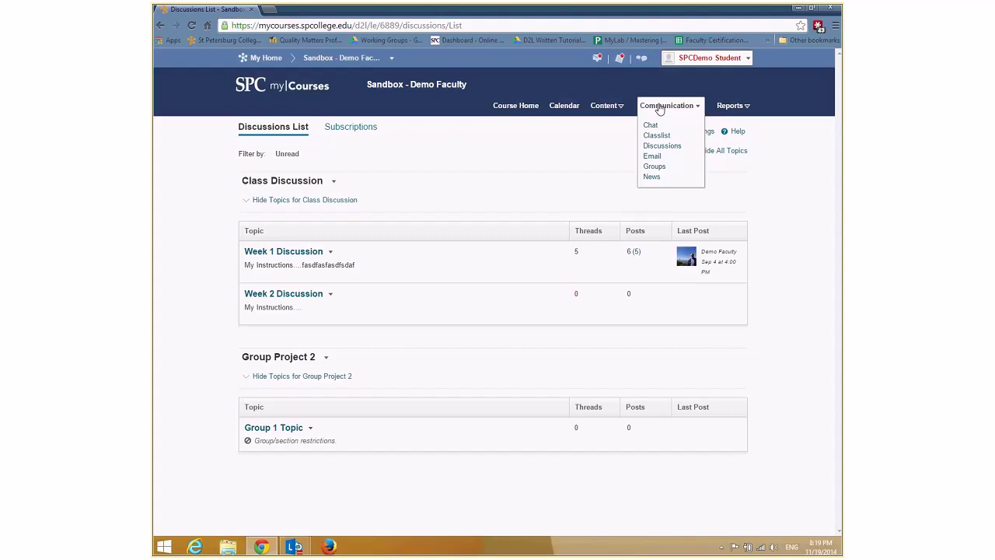
{"action": "left_click", "coordinate": [654, 168]}
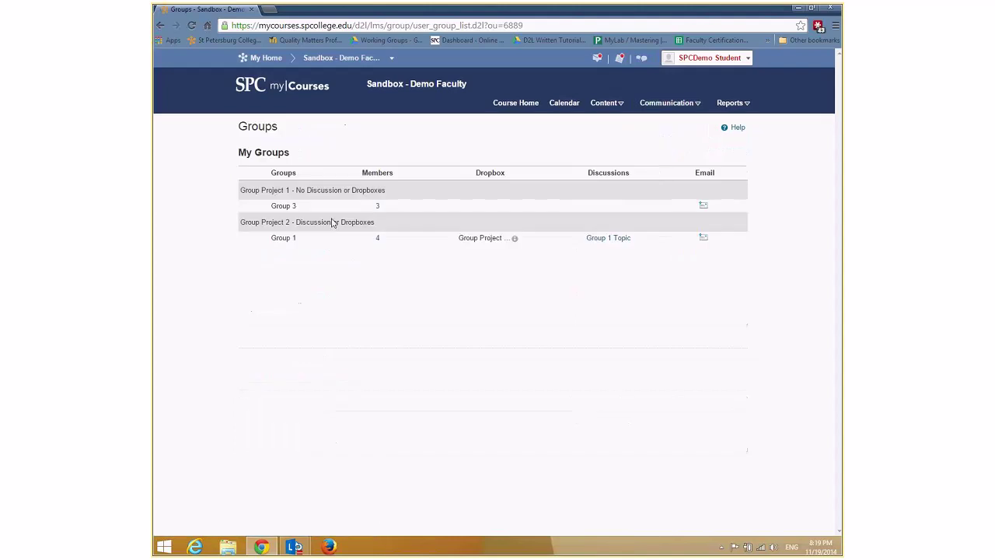
{"action": "left_click", "coordinate": [378, 208]}
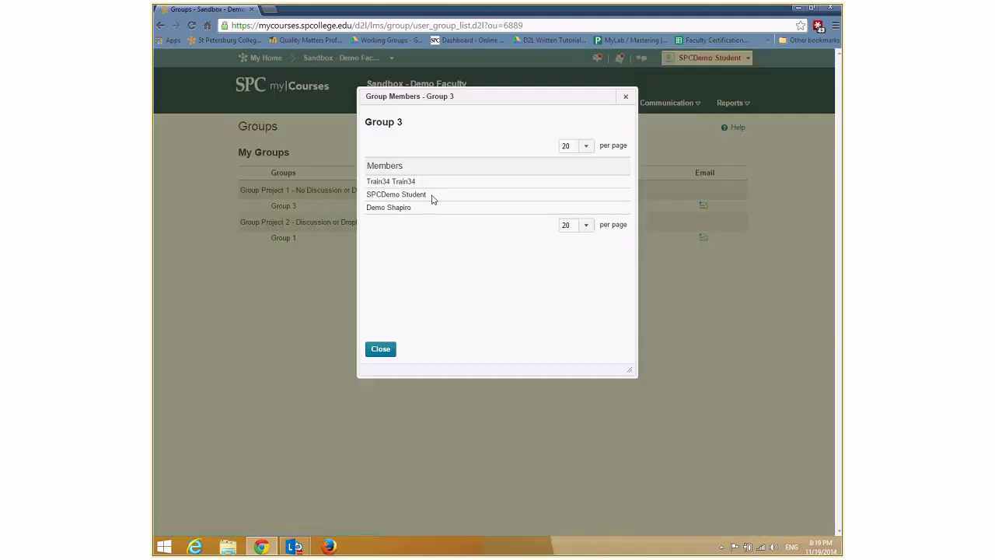
{"action": "left_click", "coordinate": [380, 350]}
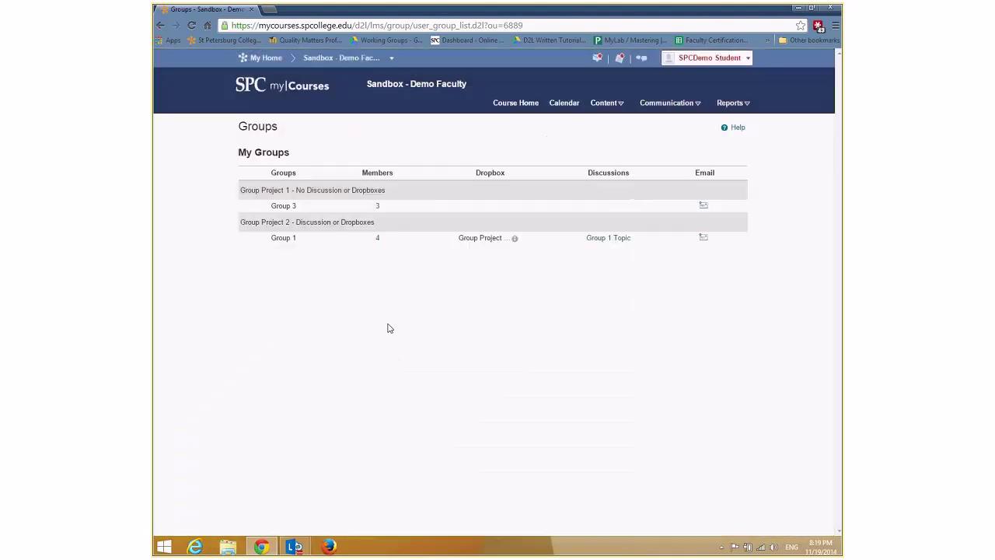
{"action": "left_click", "coordinate": [704, 241]}
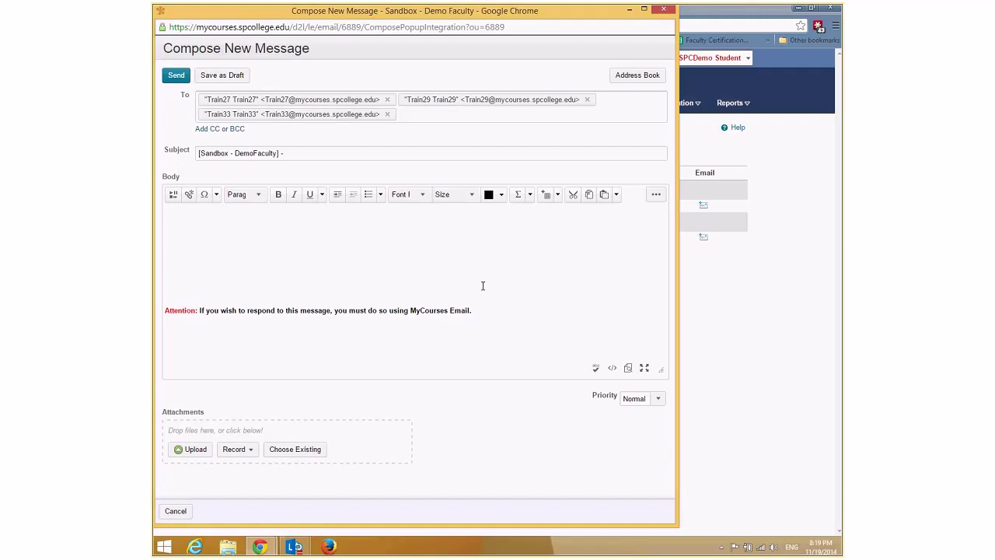
{"action": "left_click", "coordinate": [662, 10]}
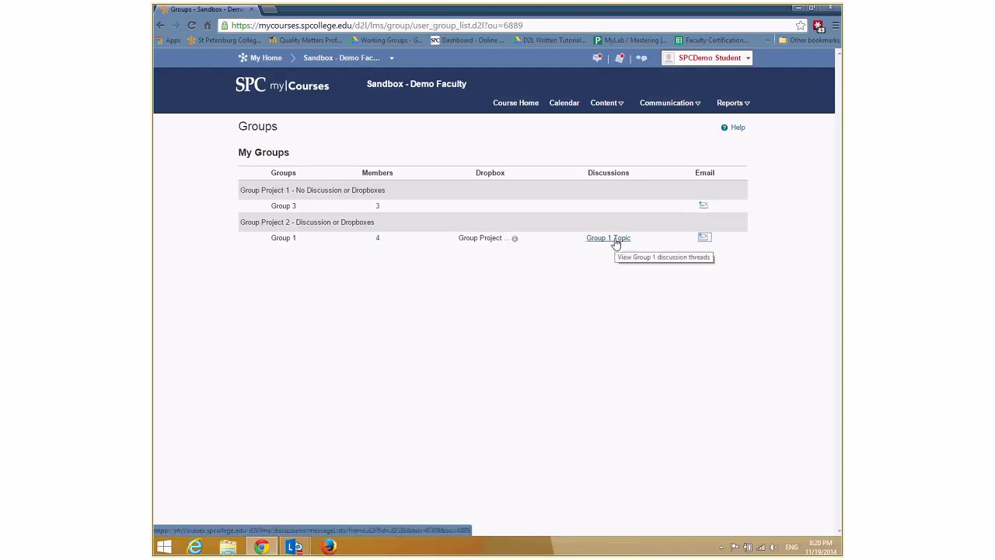
Open the student's Group Project 2 dropbox folder, view its submission page and leave without submitting files.
{"action": "left_click", "coordinate": [600, 104]}
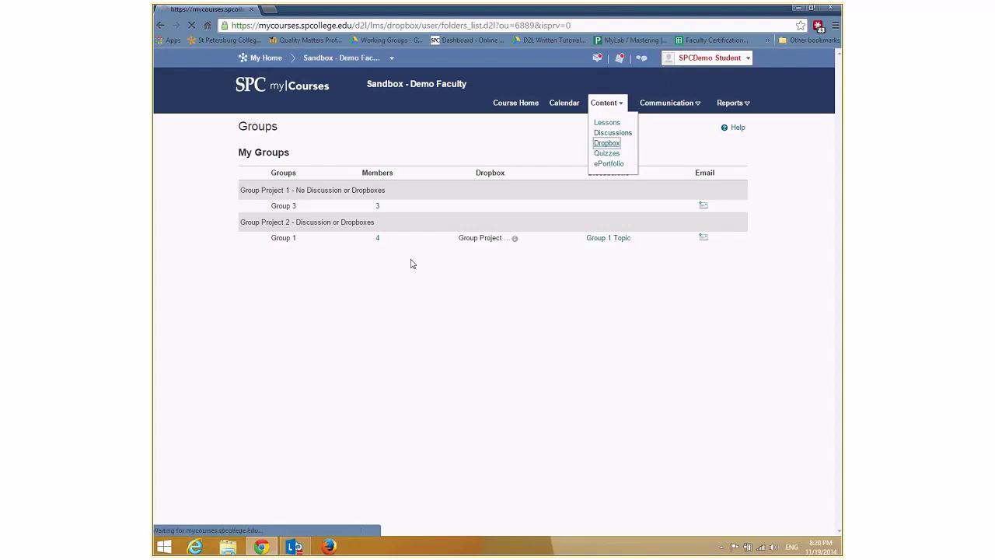
{"action": "left_click", "coordinate": [605, 144]}
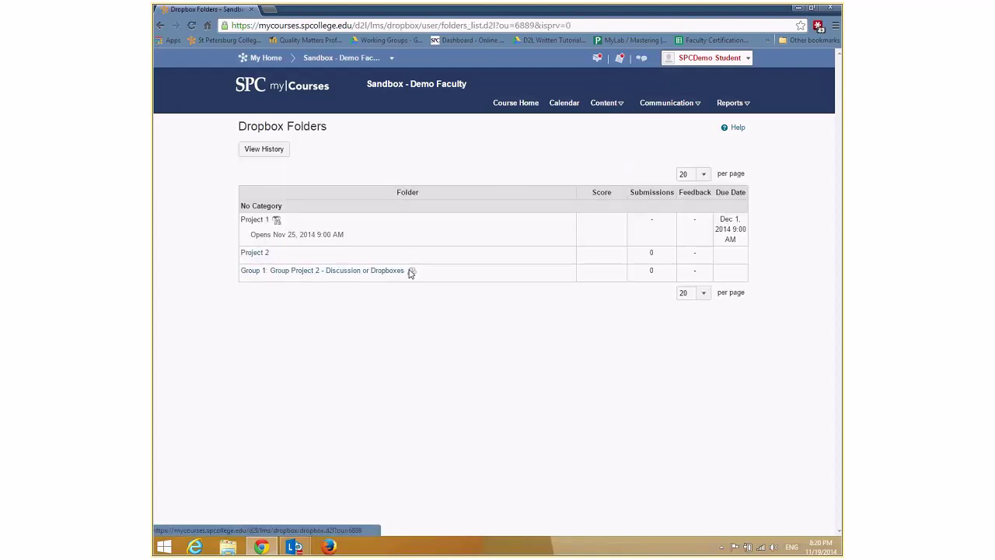
{"action": "left_click", "coordinate": [348, 272]}
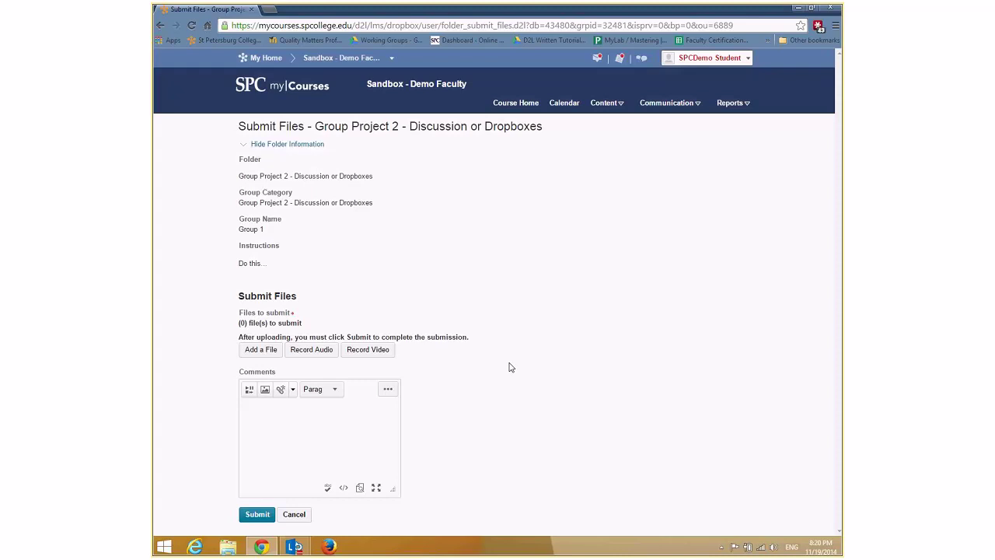
{"action": "left_click", "coordinate": [294, 515]}
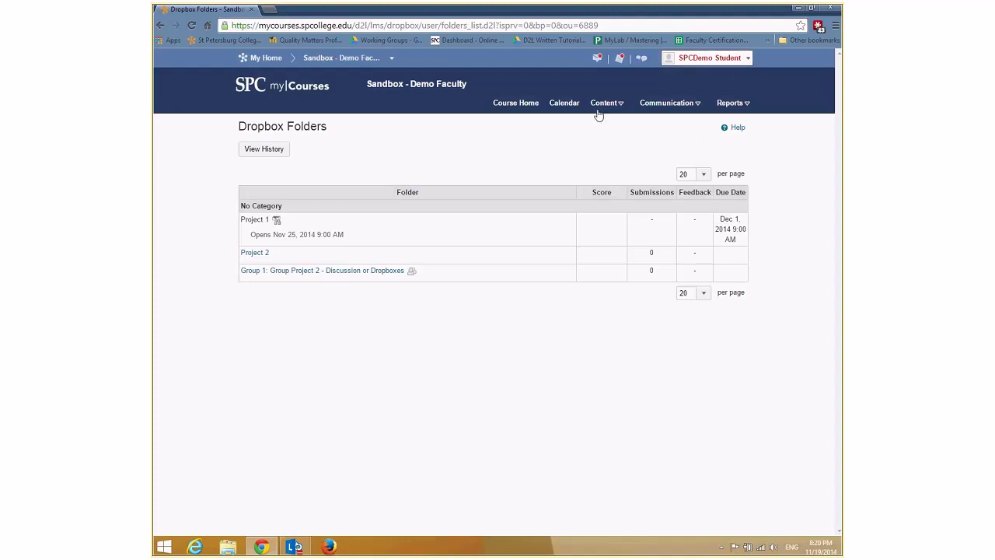
Stop impersonating the student and return to managing the course's groups as faculty.
{"action": "left_click", "coordinate": [749, 60]}
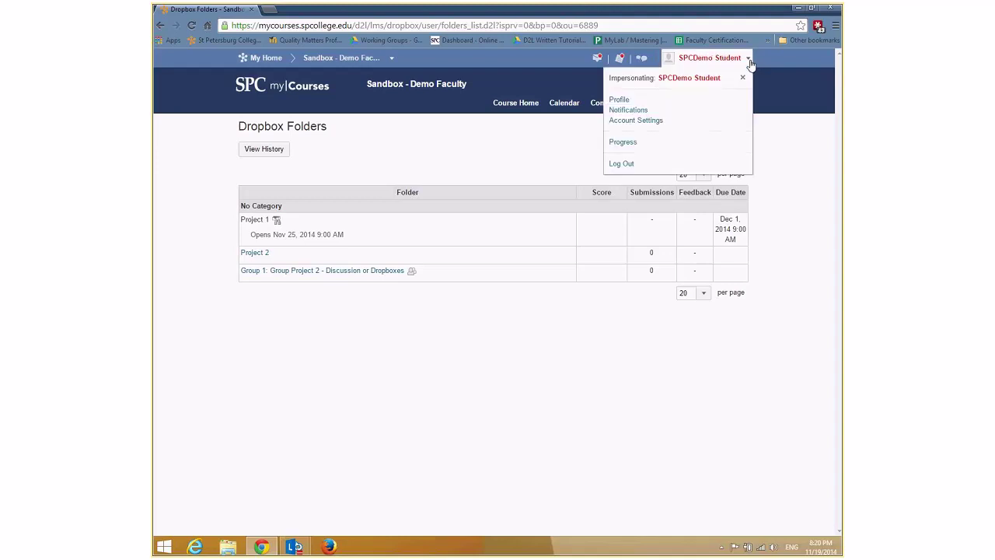
{"action": "left_click", "coordinate": [744, 78]}
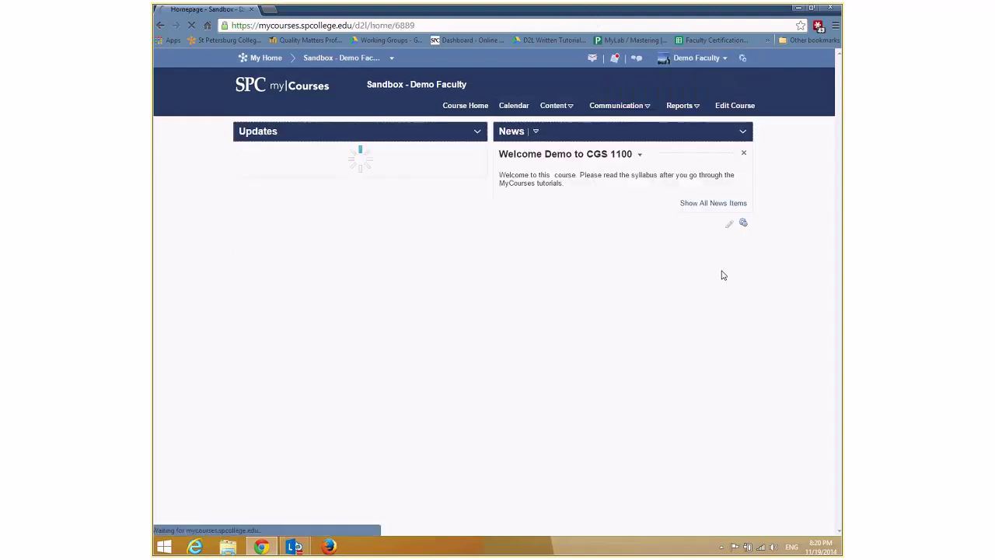
{"action": "left_click", "coordinate": [637, 106]}
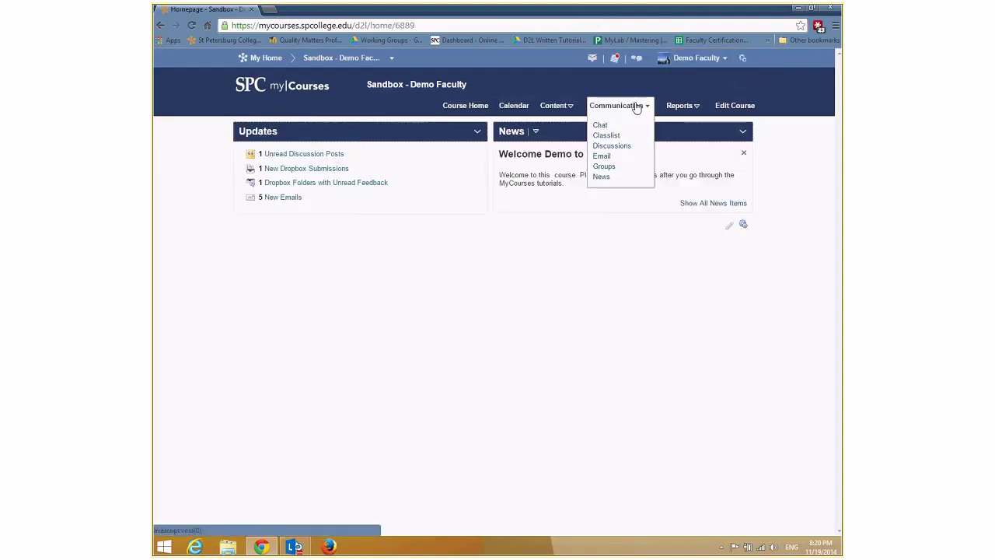
{"action": "left_click", "coordinate": [610, 166]}
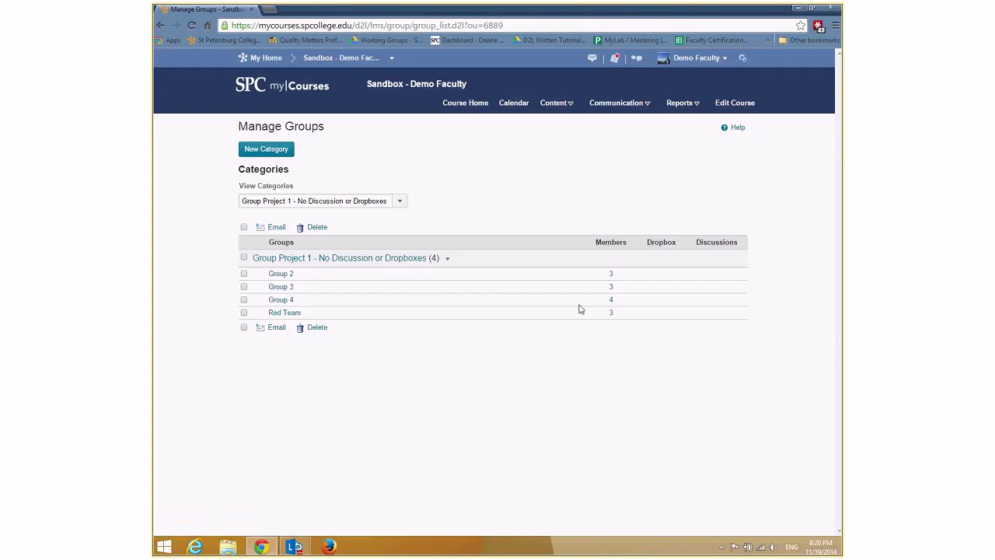
{"action": "left_click", "coordinate": [447, 258]}
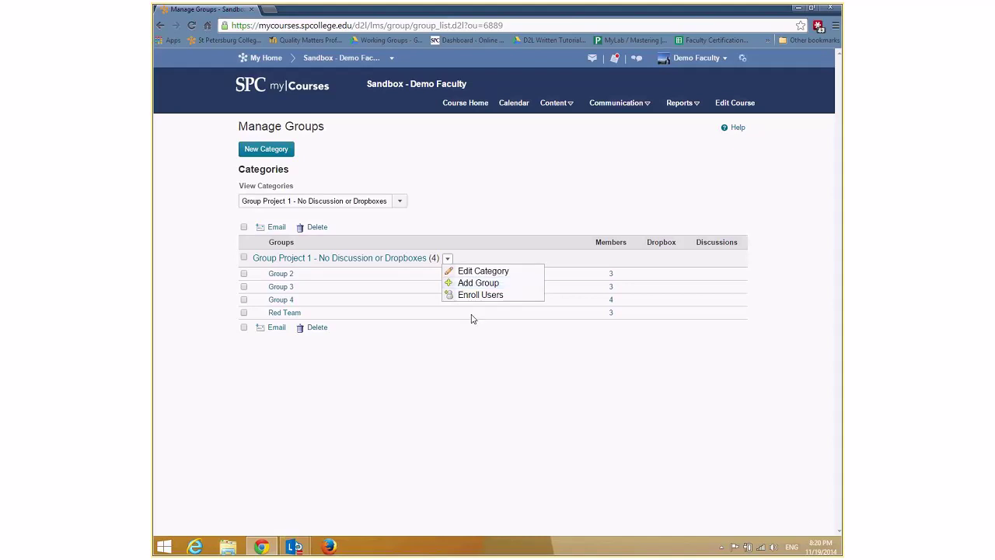
{"action": "left_click", "coordinate": [476, 345]}
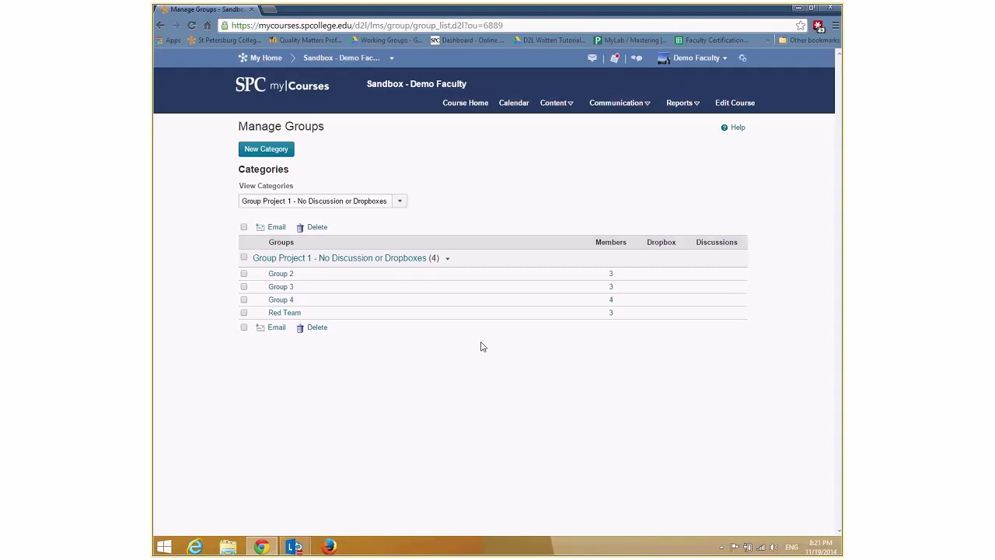
{"action": "left_click", "coordinate": [400, 202]}
{"action": "left_click", "coordinate": [401, 202]}
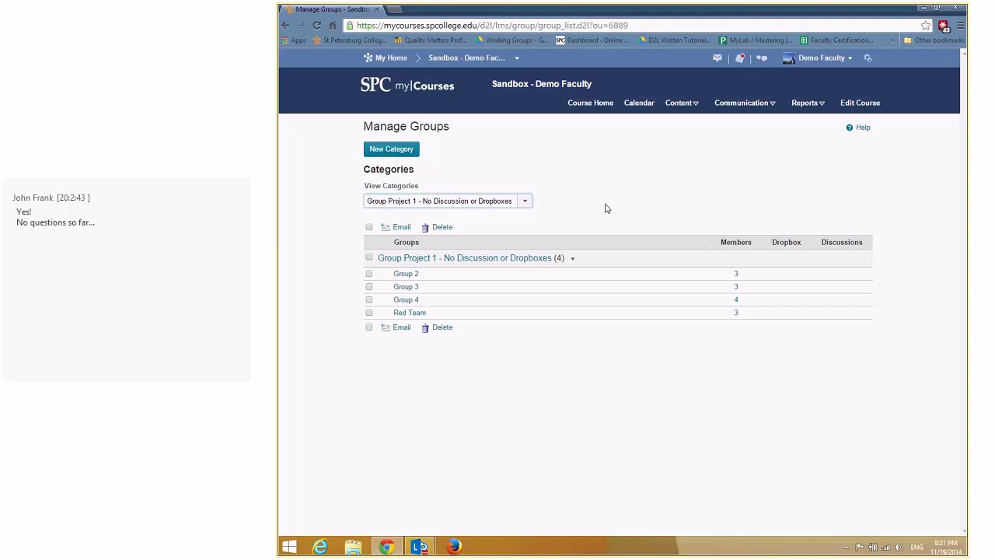
Create a group category named "Self Enroll" with enrollment type "Groups of # - Self Enrollment" and 3 users per group.
{"action": "left_click", "coordinate": [391, 148]}
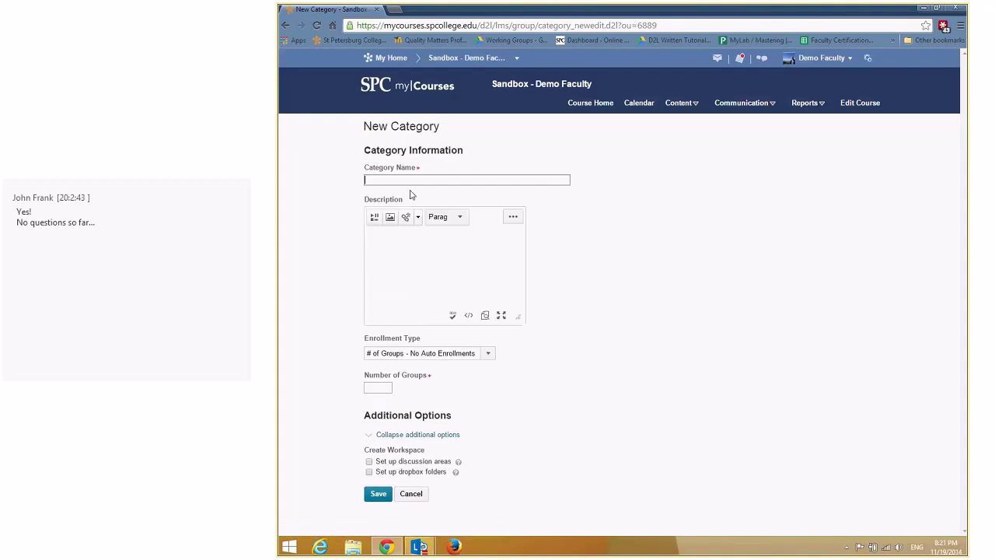
{"action": "type", "text": "Self Enroll"}
{"action": "left_click", "coordinate": [480, 353]}
{"action": "left_click", "coordinate": [463, 388]}
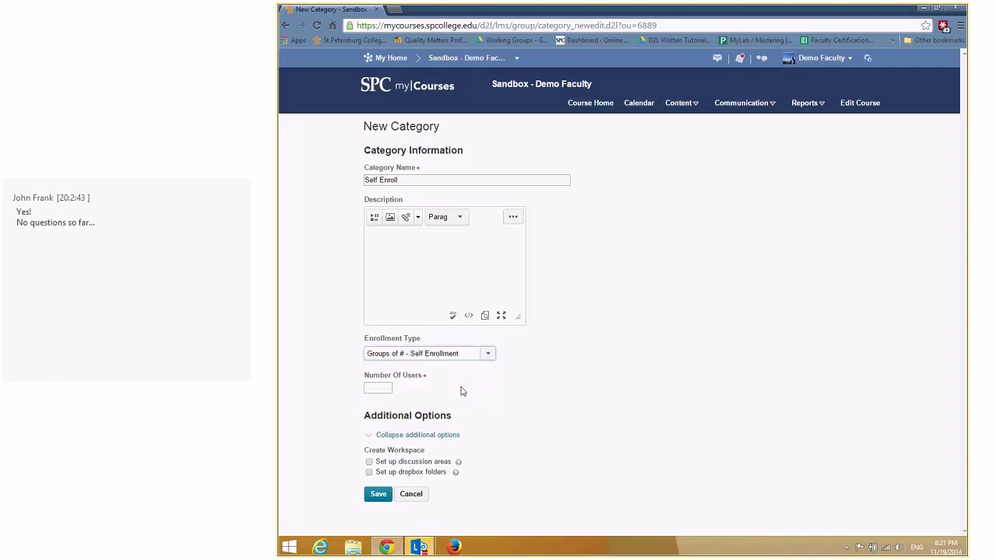
{"action": "left_click", "coordinate": [378, 387]}
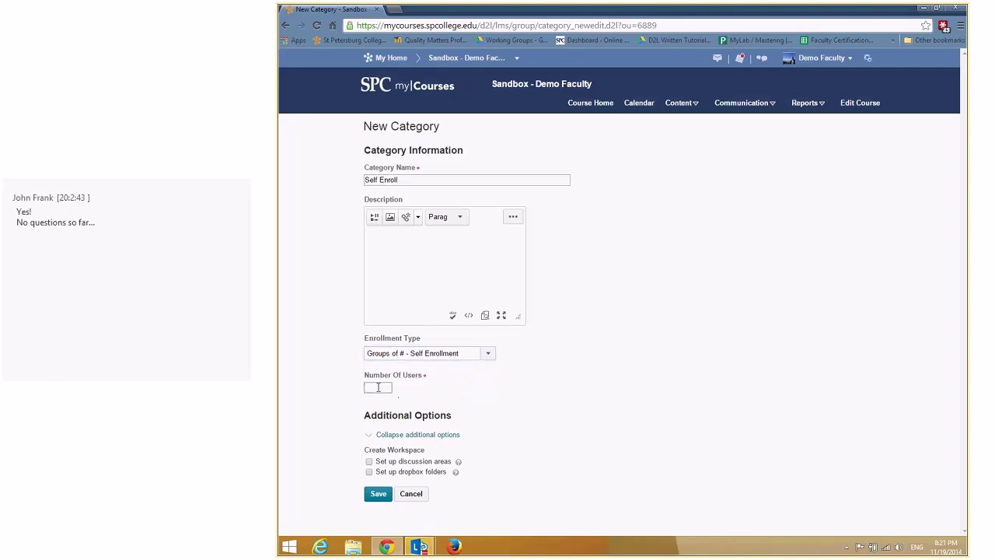
{"action": "type", "text": "3"}
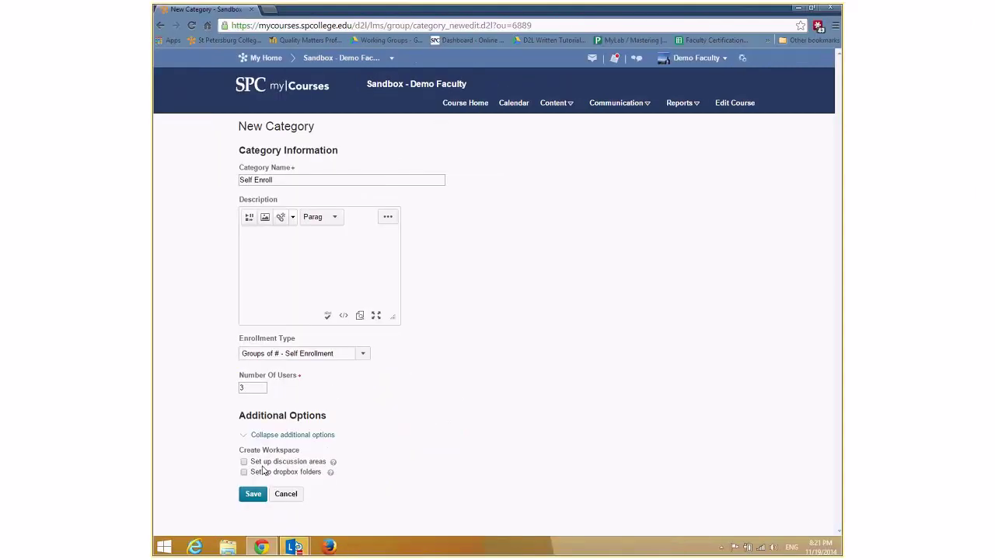
{"action": "left_click", "coordinate": [253, 495]}
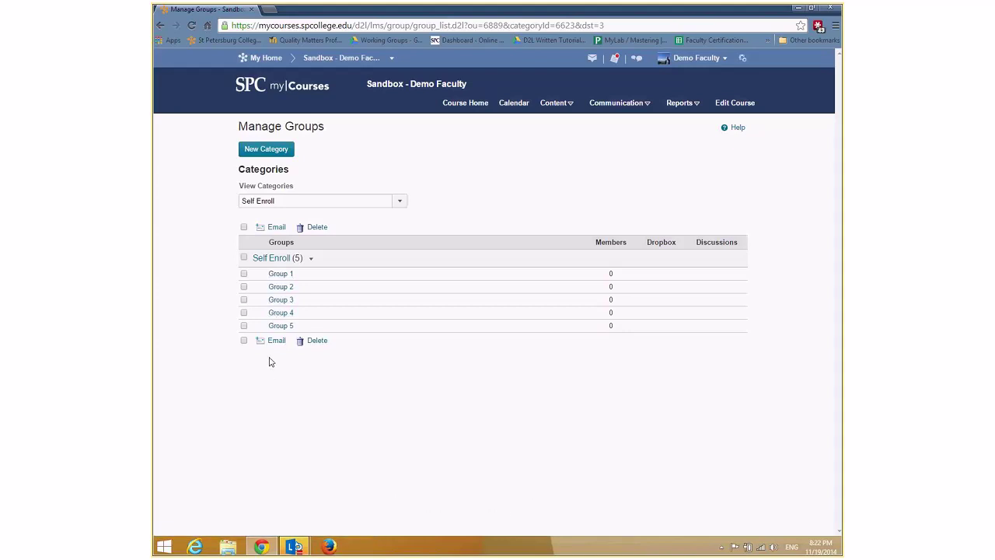
Impersonate the SPCDemo student account from the course classlist.
{"action": "left_click", "coordinate": [723, 59]}
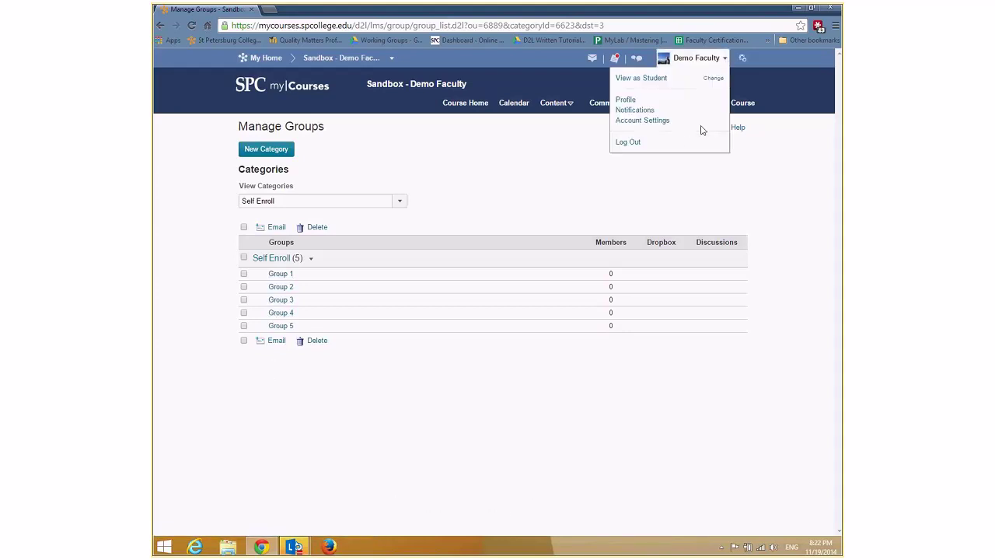
{"action": "left_click", "coordinate": [743, 121]}
{"action": "left_click", "coordinate": [644, 102]}
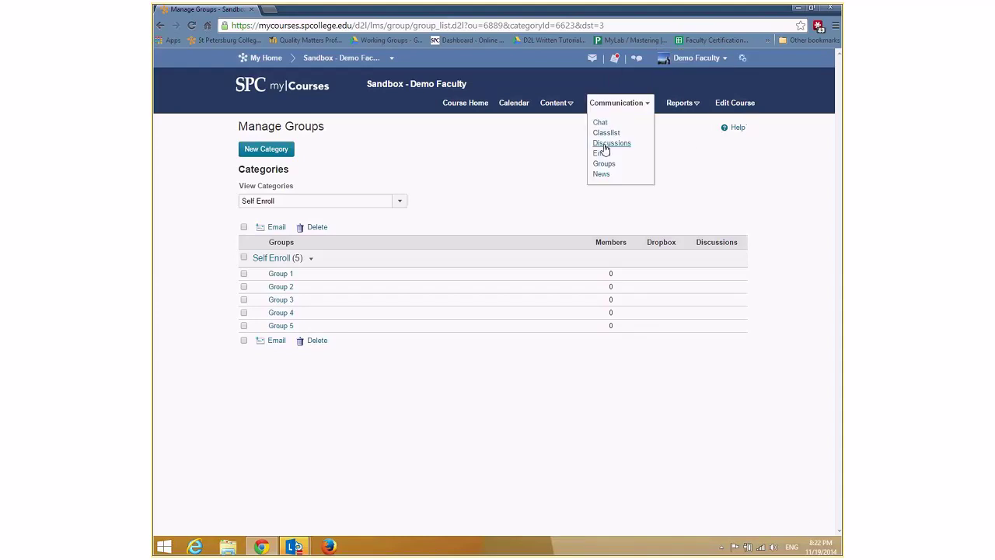
{"action": "left_click", "coordinate": [603, 134]}
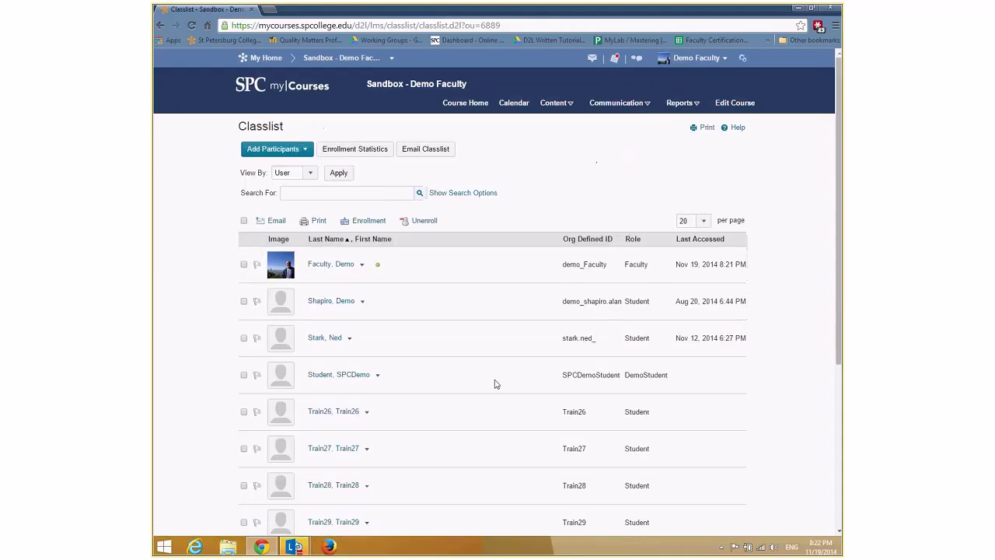
{"action": "left_click", "coordinate": [377, 375]}
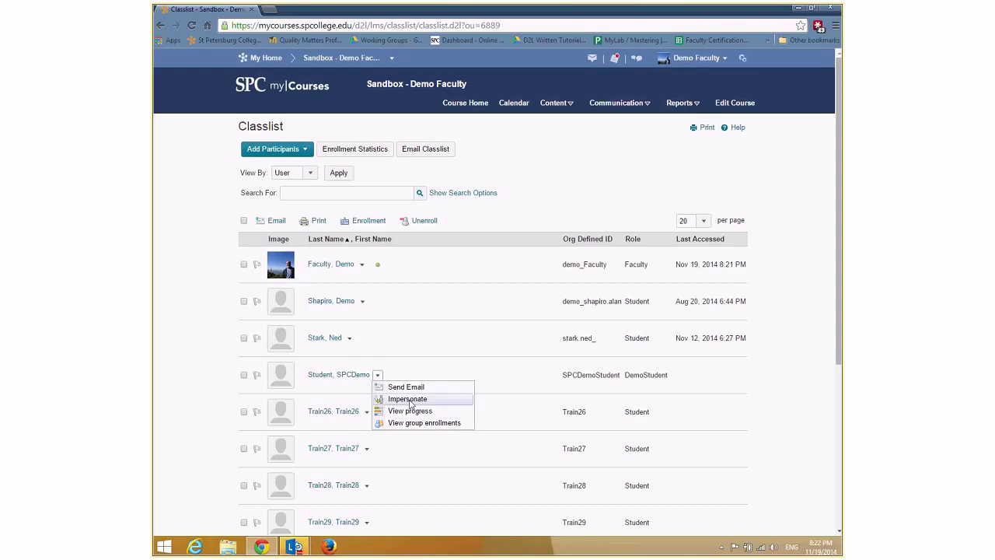
{"action": "left_click", "coordinate": [407, 398]}
{"action": "key", "text": "Return"}
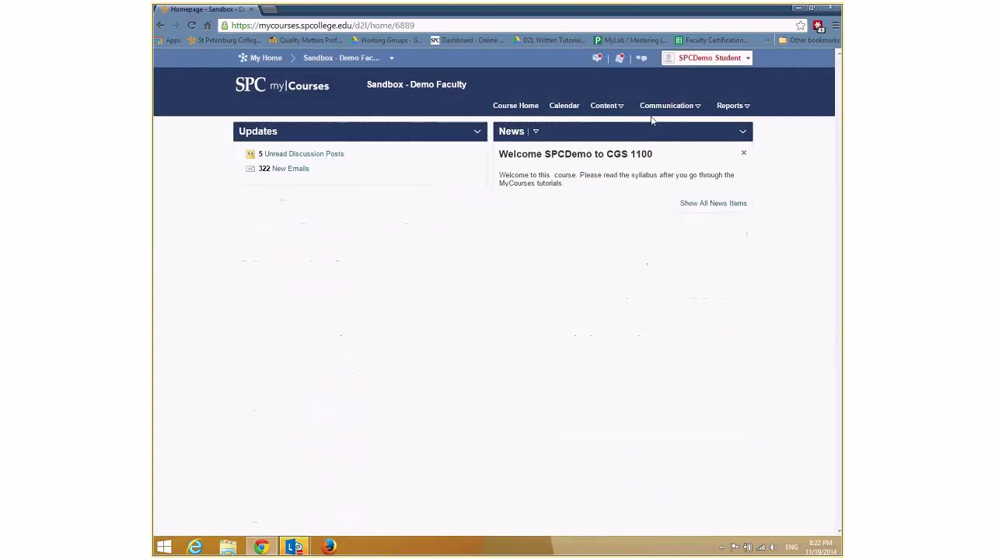
In the demo student's groups, enroll in Group 4 of the "Self Enroll" category.
{"action": "left_click", "coordinate": [666, 107]}
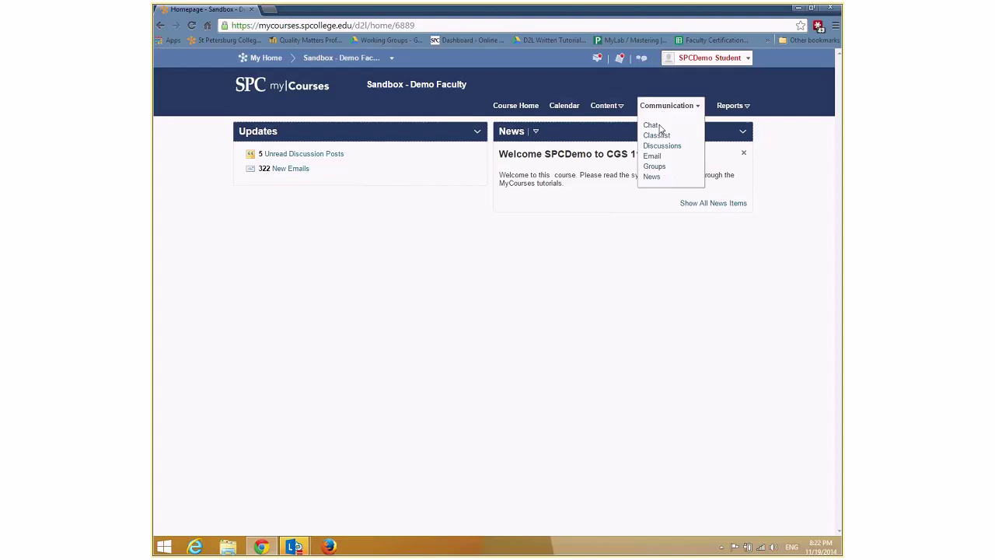
{"action": "left_click", "coordinate": [654, 166]}
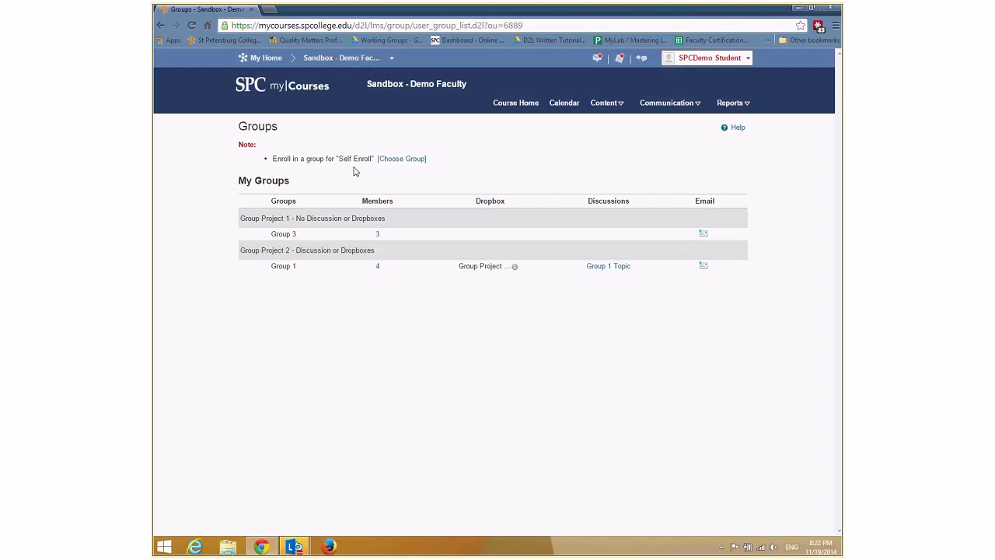
{"action": "left_click", "coordinate": [404, 161]}
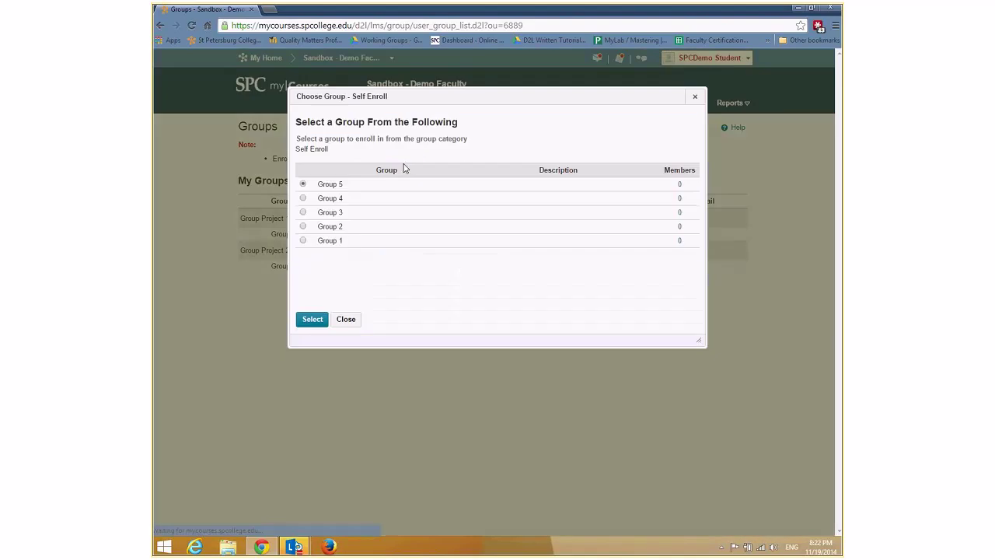
{"action": "left_click", "coordinate": [304, 200]}
{"action": "left_click", "coordinate": [312, 318]}
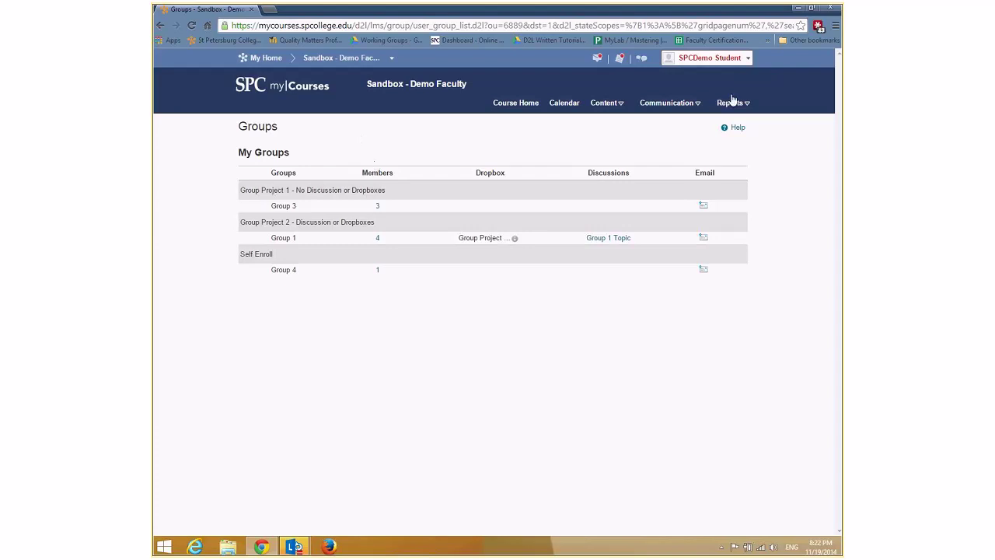
Stop impersonating the demo student and copy the course title "Sandbox - Demo Faculty".
{"action": "left_click", "coordinate": [748, 59]}
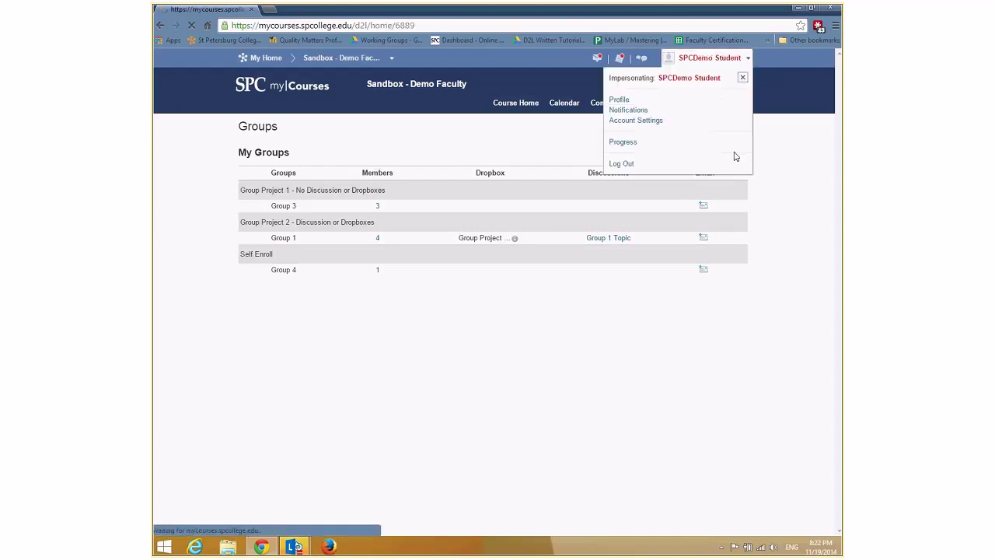
{"action": "left_click", "coordinate": [746, 78]}
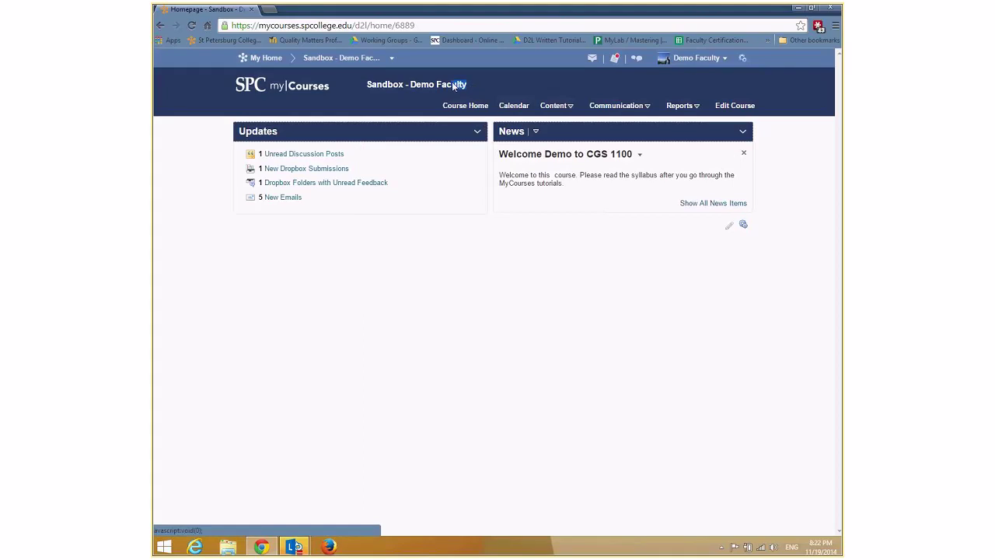
{"action": "right_click", "coordinate": [375, 86]}
{"action": "left_click", "coordinate": [398, 88]}
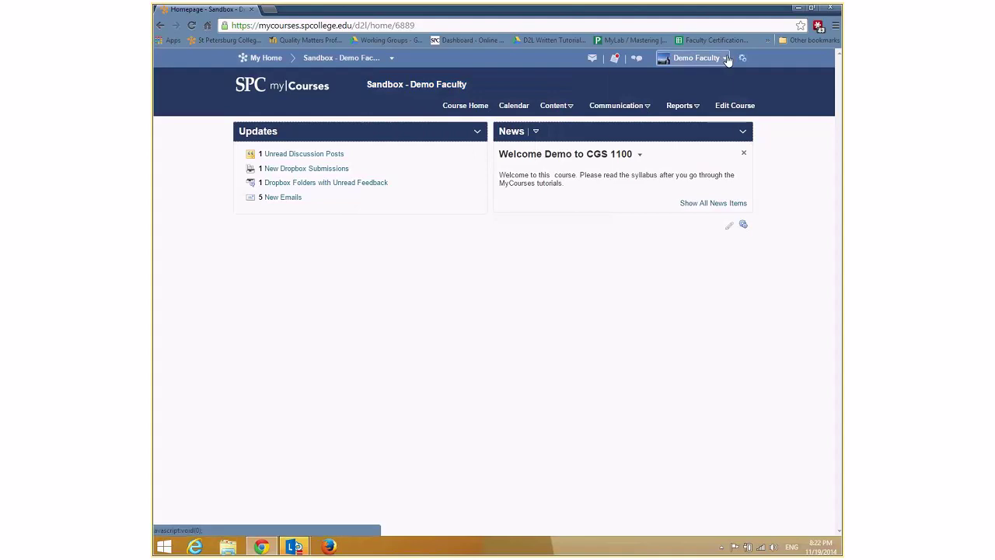
Log out of the faculty account and log in with the saved username and password for the IDT role.
{"action": "left_click", "coordinate": [698, 58]}
{"action": "left_click", "coordinate": [628, 142]}
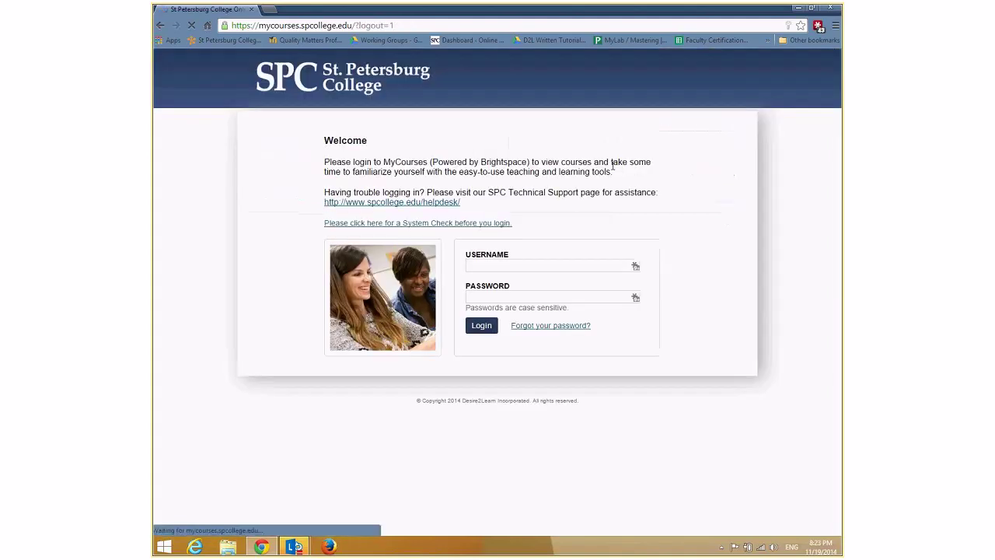
{"action": "left_click", "coordinate": [635, 266]}
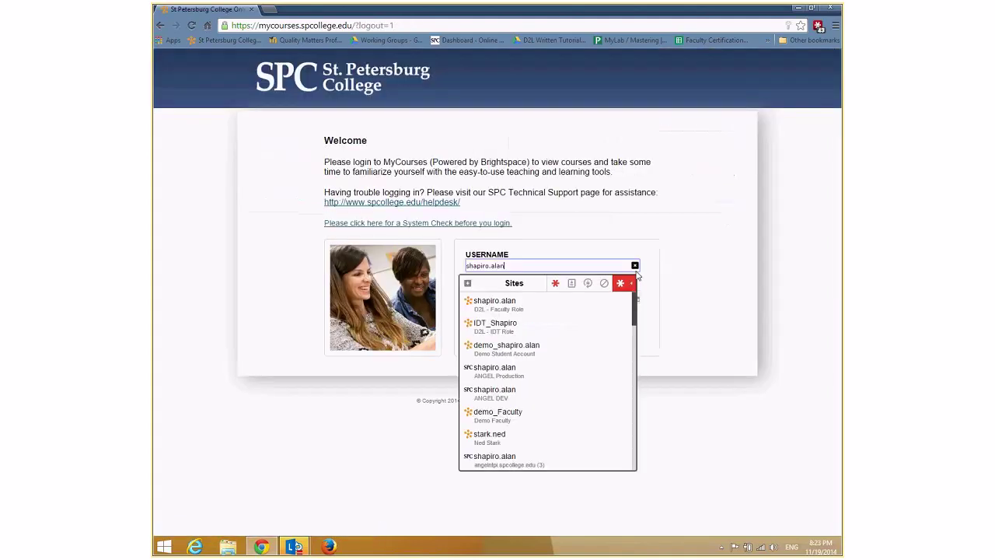
{"action": "left_click", "coordinate": [502, 332]}
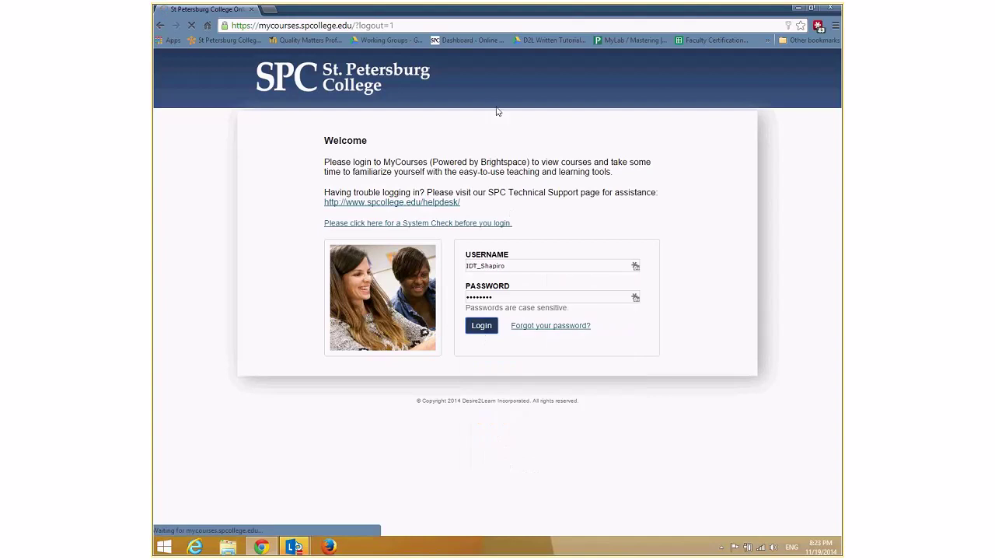
Search the course selector for the copied title and open the "Sandbox - Demo Faculty" course.
{"action": "left_click", "coordinate": [333, 58]}
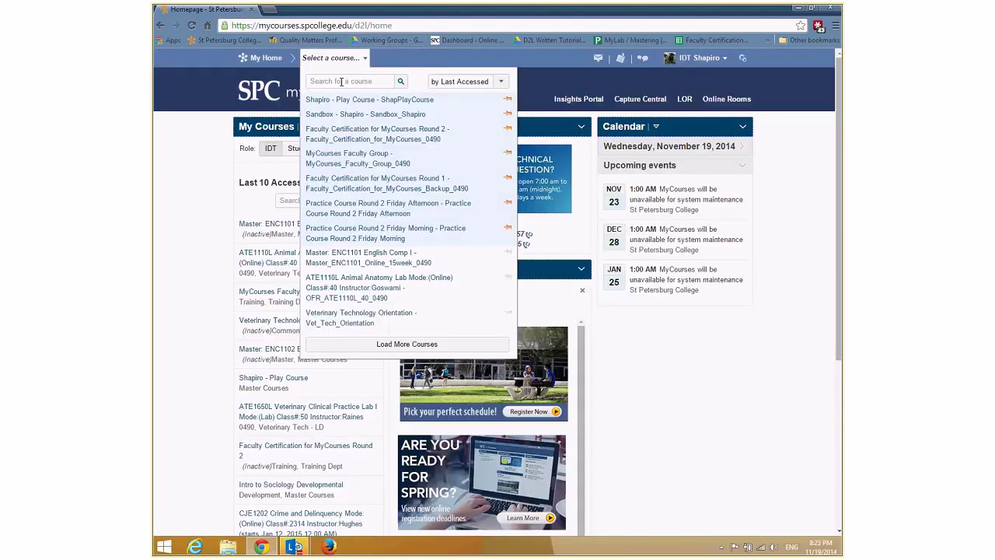
{"action": "right_click", "coordinate": [342, 82]}
{"action": "left_click", "coordinate": [365, 127]}
{"action": "key", "text": "Return"}
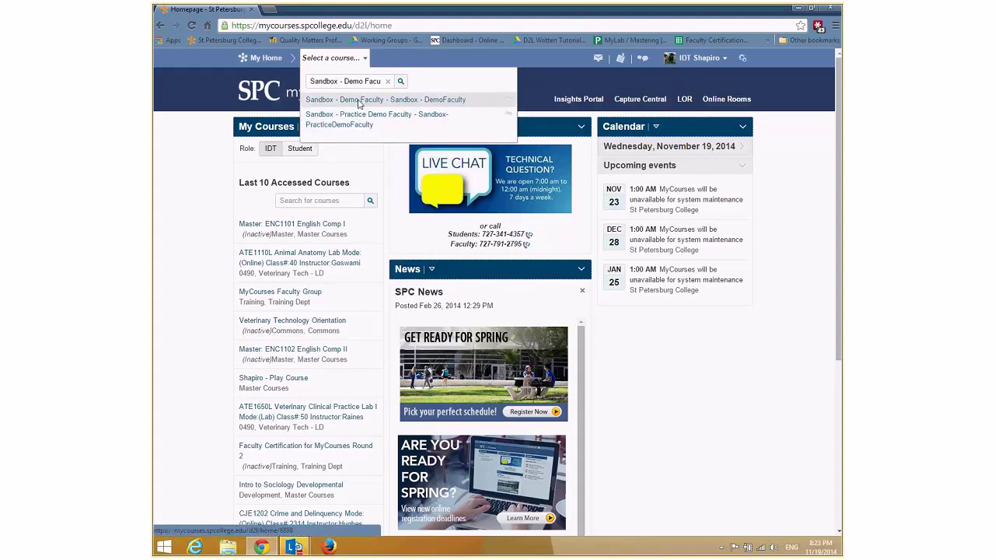
{"action": "left_click", "coordinate": [360, 99]}
Impersonate the student listed directly above the SPCDemo student in the course classlist.
{"action": "left_click", "coordinate": [528, 102]}
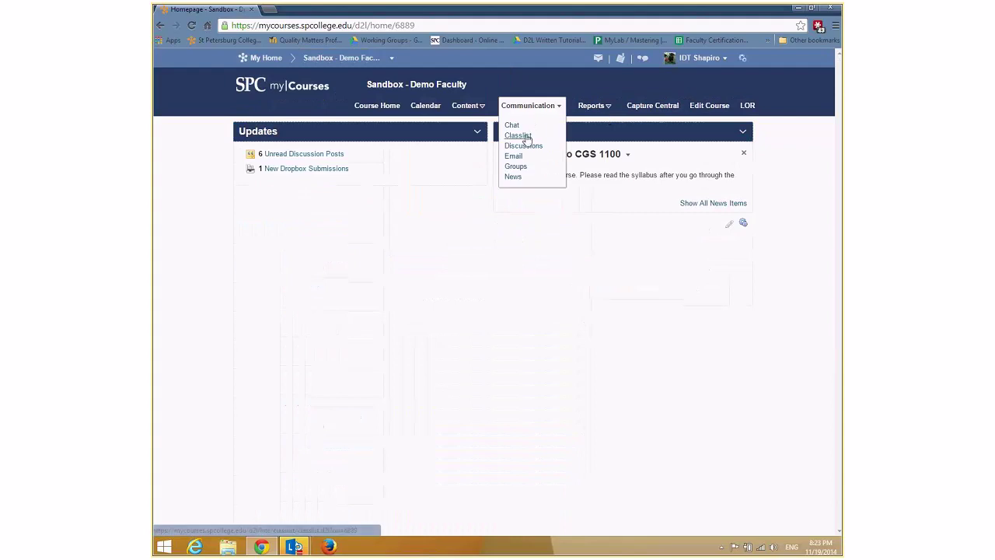
{"action": "left_click", "coordinate": [524, 136]}
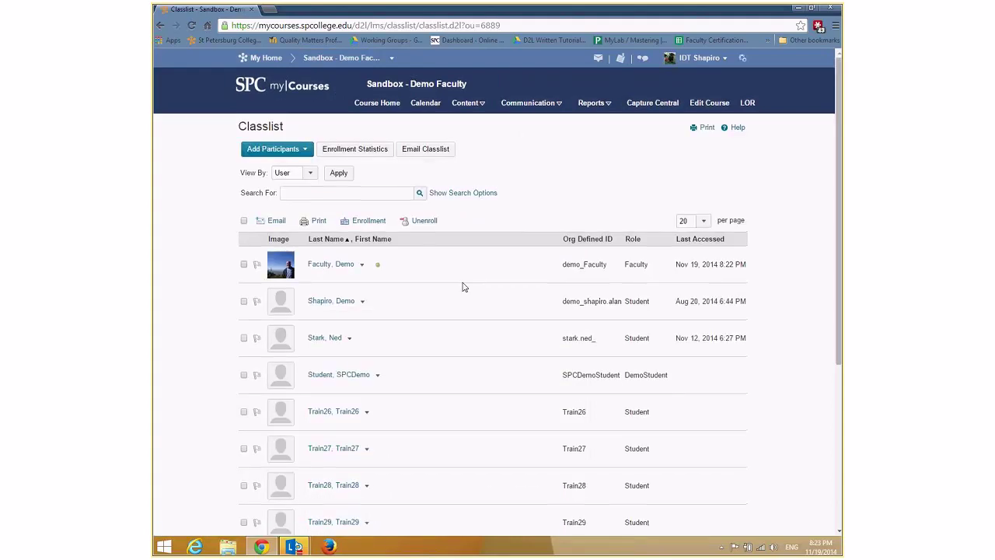
{"action": "left_click", "coordinate": [350, 339]}
{"action": "left_click", "coordinate": [379, 363]}
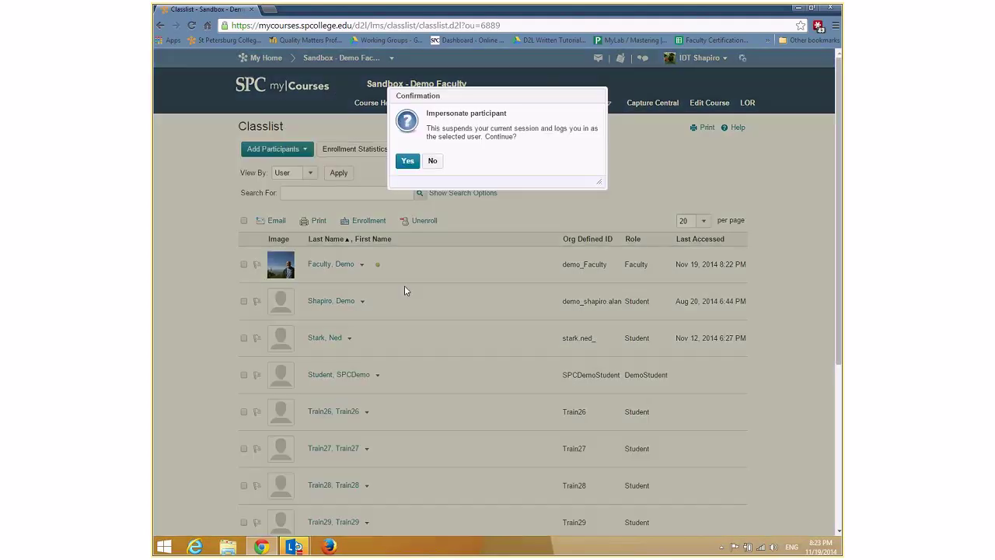
{"action": "left_click", "coordinate": [409, 161]}
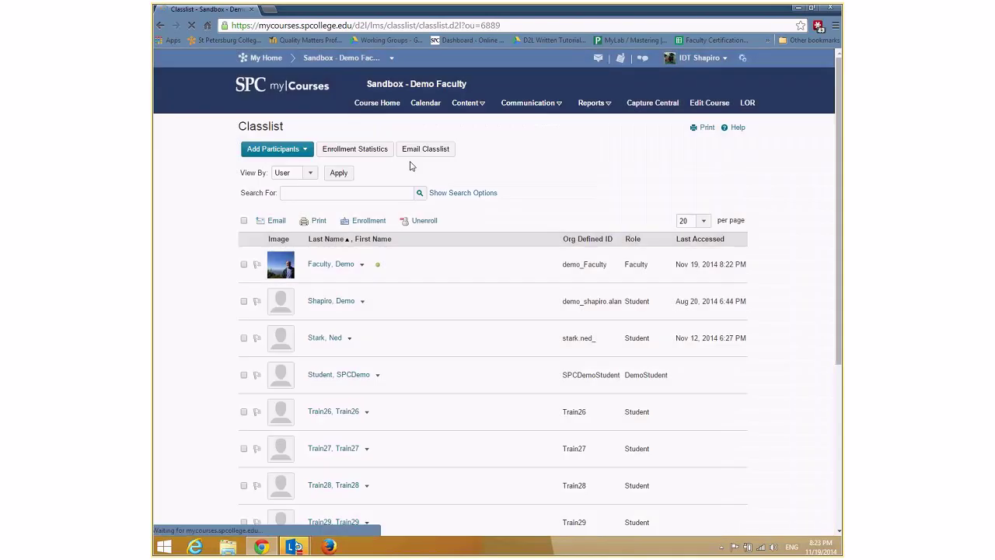
In this student's groups, view the members of Group 4 in the "Self Enroll" category and enroll in that group.
{"action": "left_click", "coordinate": [659, 106]}
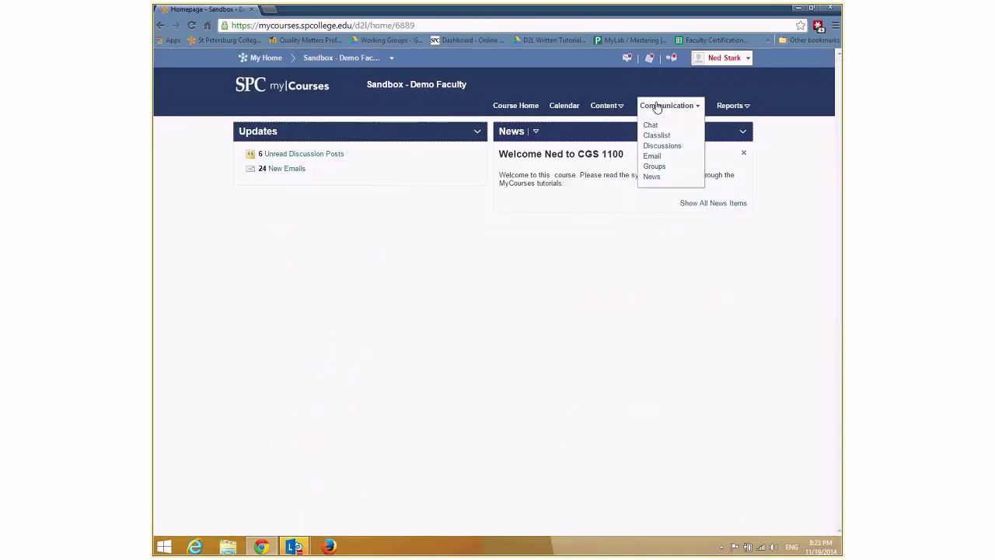
{"action": "left_click", "coordinate": [651, 167]}
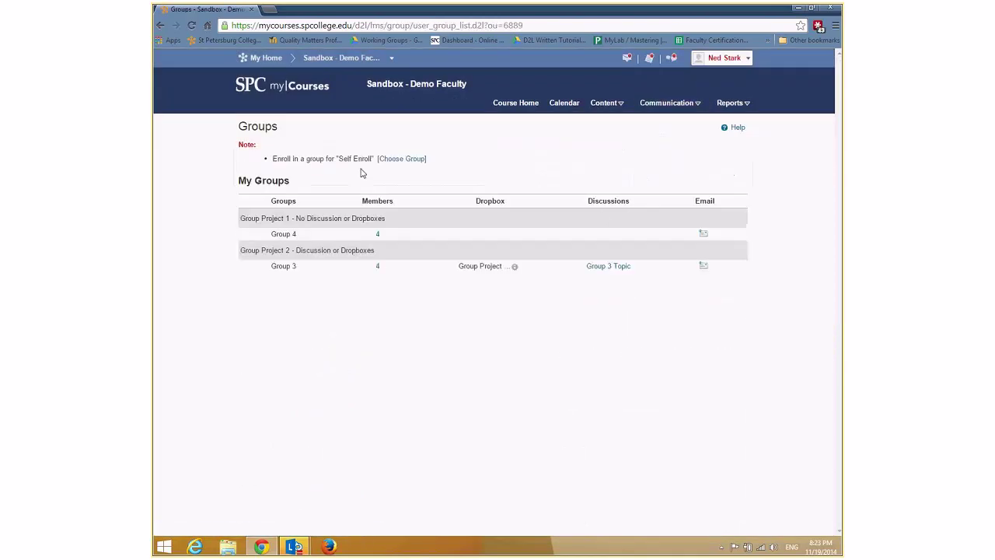
{"action": "left_click", "coordinate": [401, 159]}
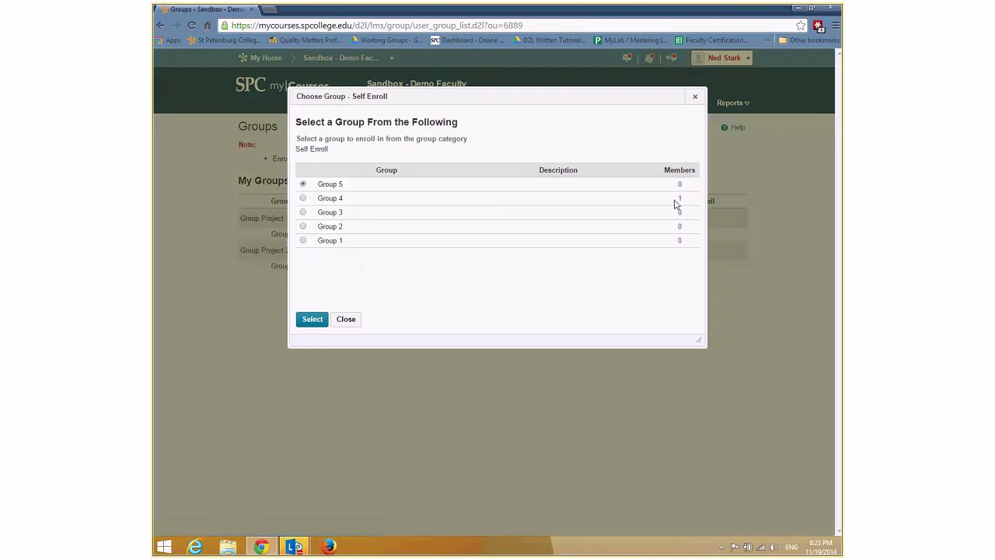
{"action": "left_click", "coordinate": [679, 200]}
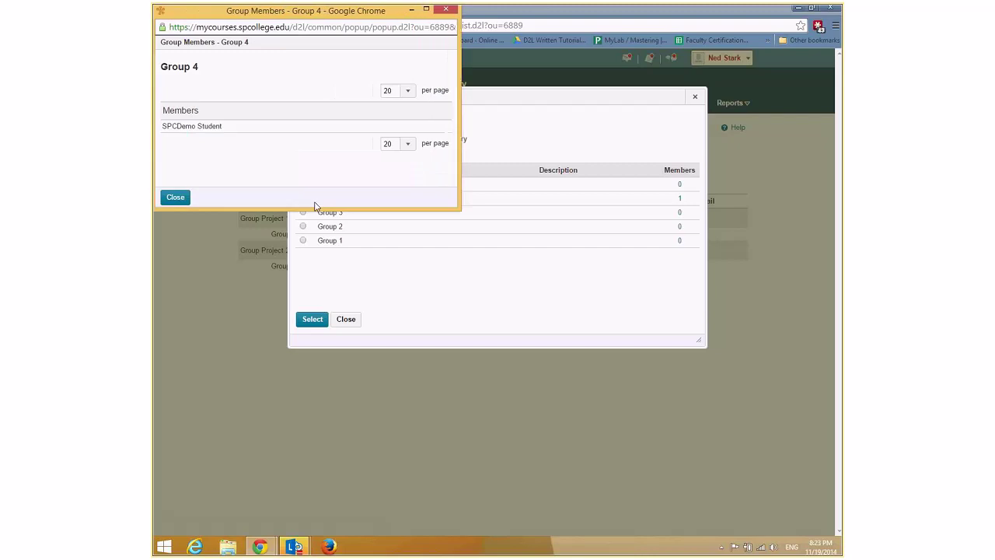
{"action": "left_click", "coordinate": [174, 187]}
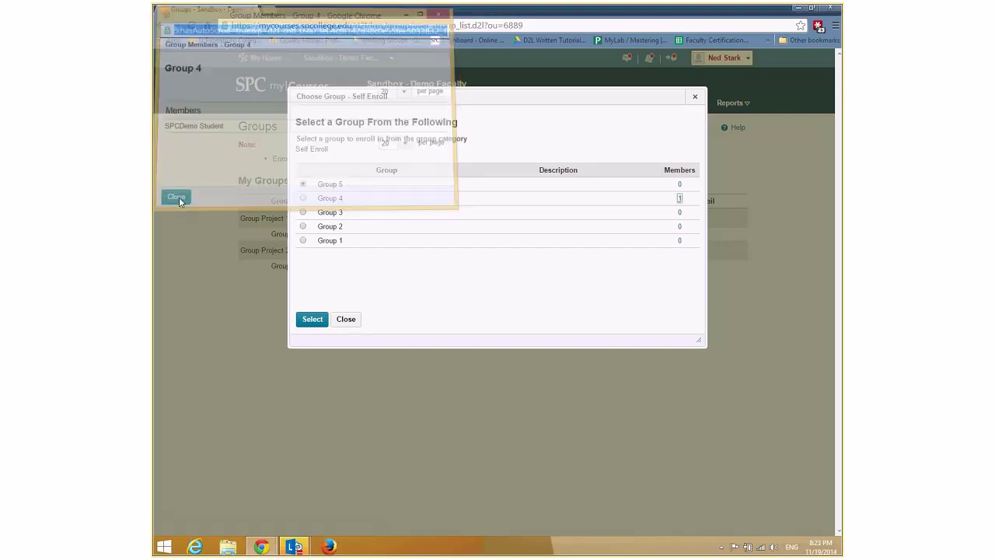
{"action": "left_click", "coordinate": [303, 199]}
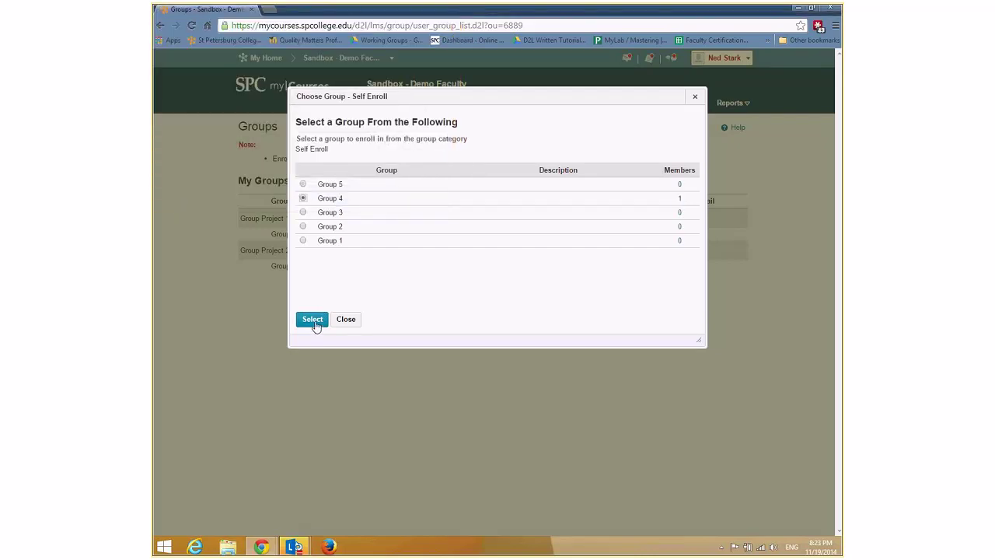
{"action": "left_click", "coordinate": [312, 320]}
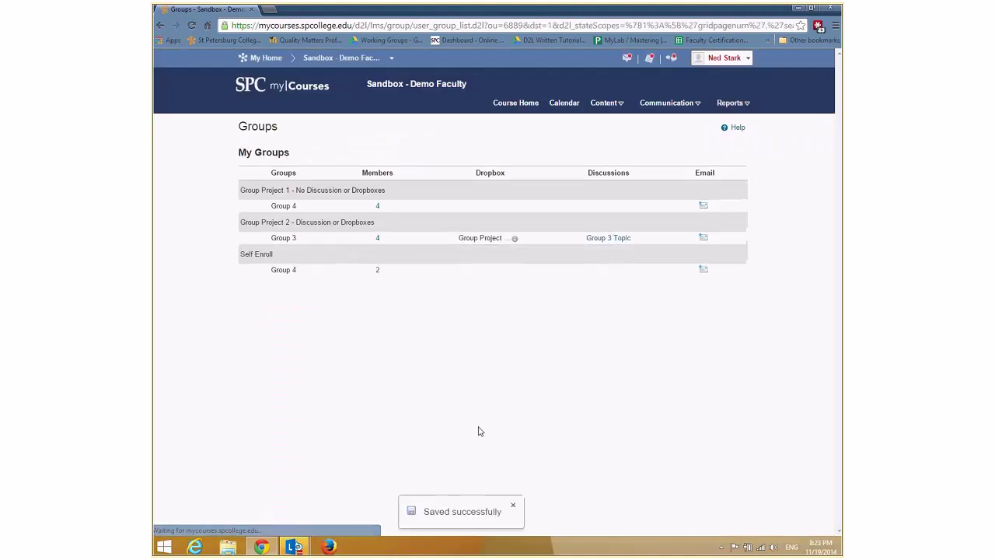
Stop impersonating the current student and impersonate the Train26 student from the classlist.
{"action": "left_click", "coordinate": [743, 60]}
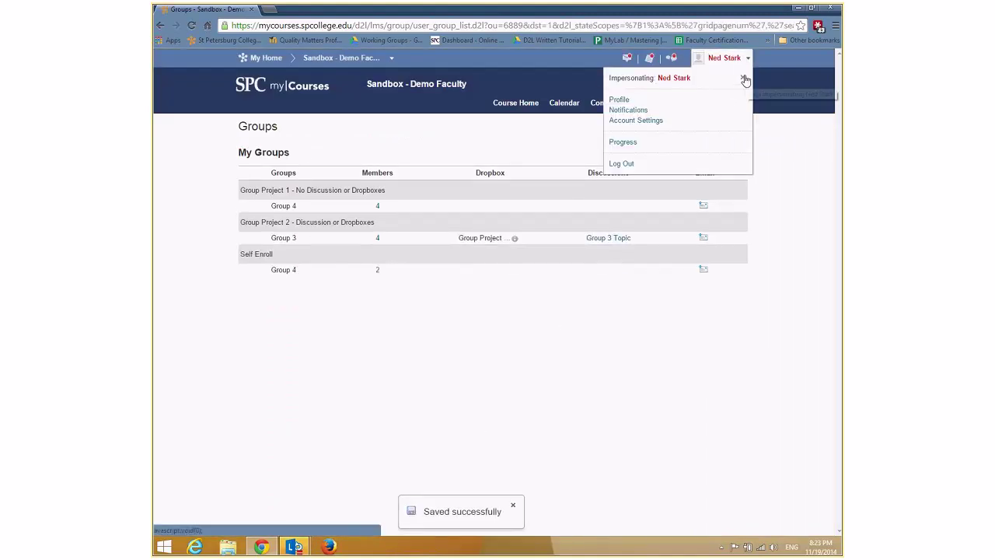
{"action": "left_click", "coordinate": [744, 79]}
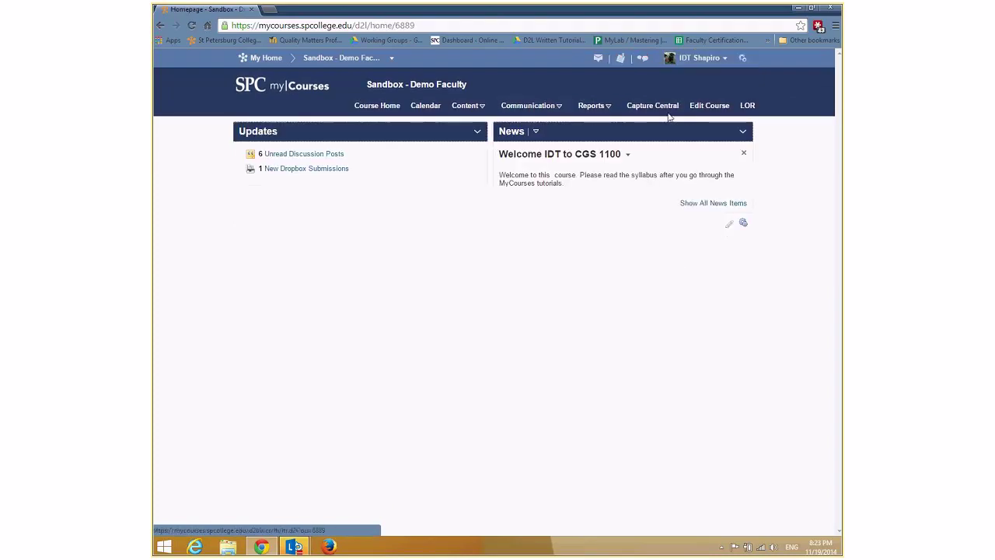
{"action": "left_click", "coordinate": [548, 105]}
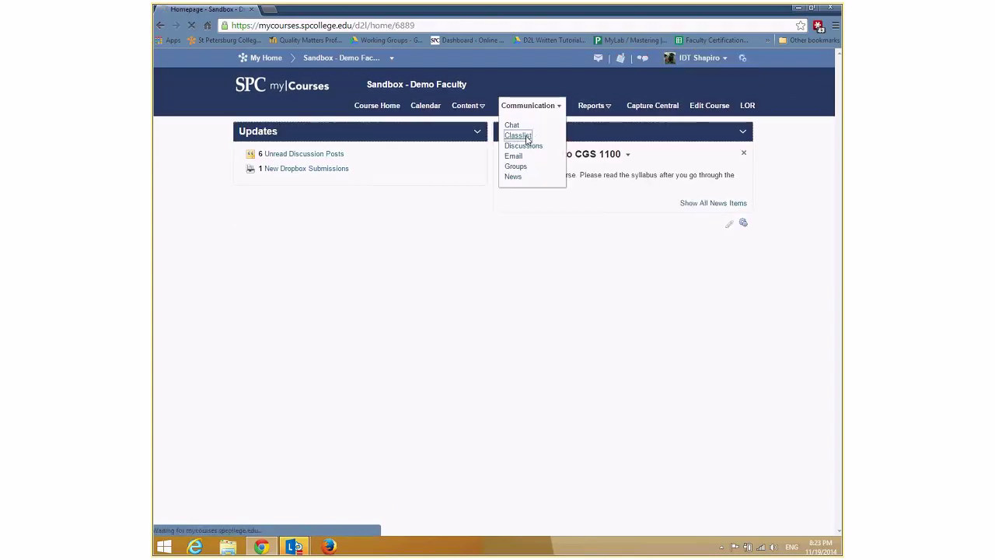
{"action": "left_click", "coordinate": [519, 136]}
{"action": "left_click", "coordinate": [366, 412]}
{"action": "left_click", "coordinate": [394, 377]}
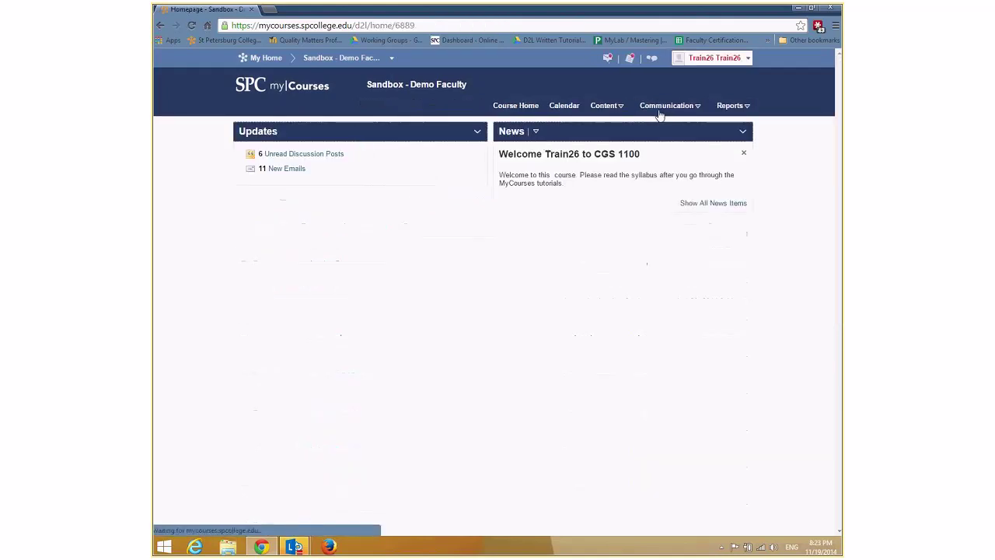
In Train26's groups, enroll in Group 4 of the "Self Enroll" category.
{"action": "left_click", "coordinate": [667, 105]}
{"action": "left_click", "coordinate": [654, 167]}
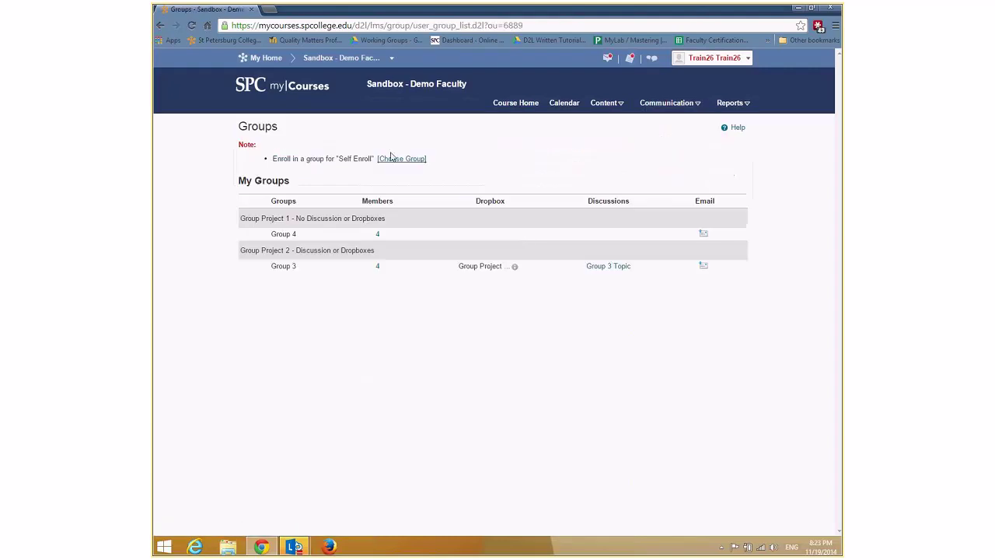
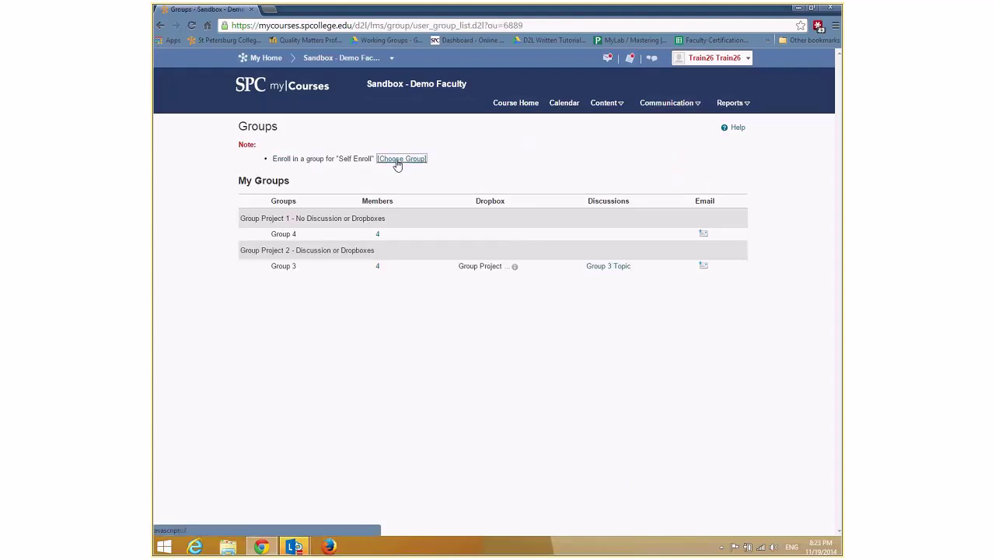
{"action": "left_click", "coordinate": [303, 198]}
{"action": "left_click", "coordinate": [311, 319]}
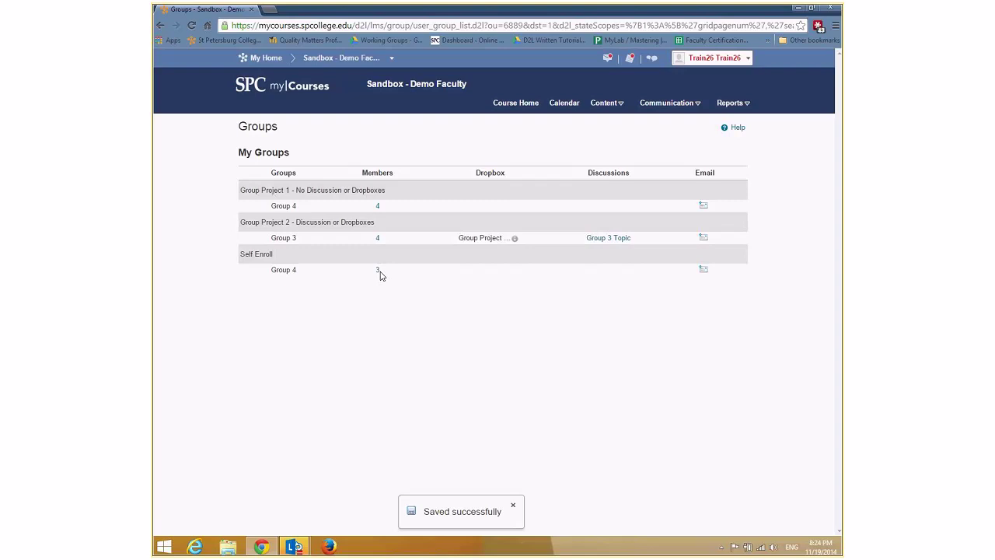
Stop impersonating Train26 and impersonate the Train27 student from the course classlist.
{"action": "left_click", "coordinate": [735, 59]}
{"action": "left_click", "coordinate": [742, 78]}
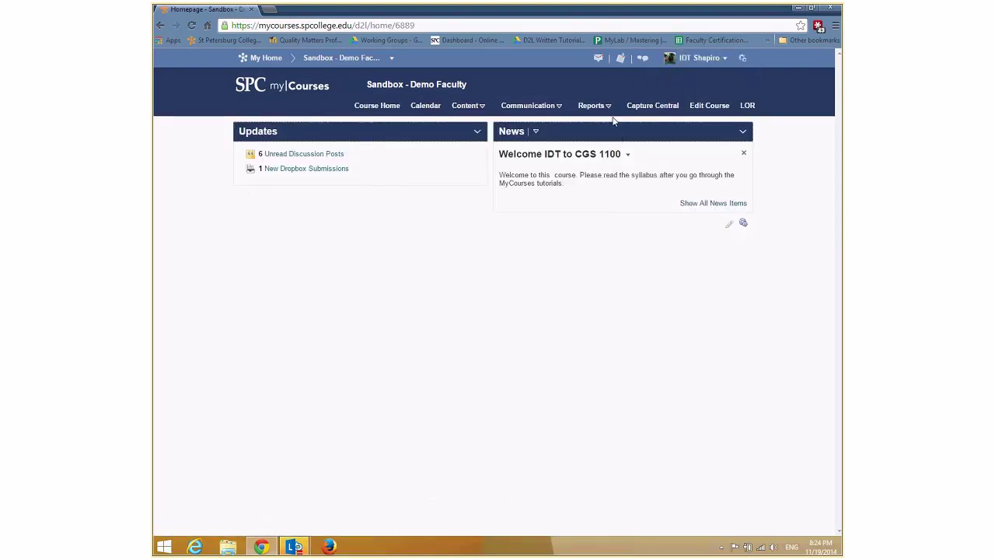
{"action": "left_click", "coordinate": [540, 109]}
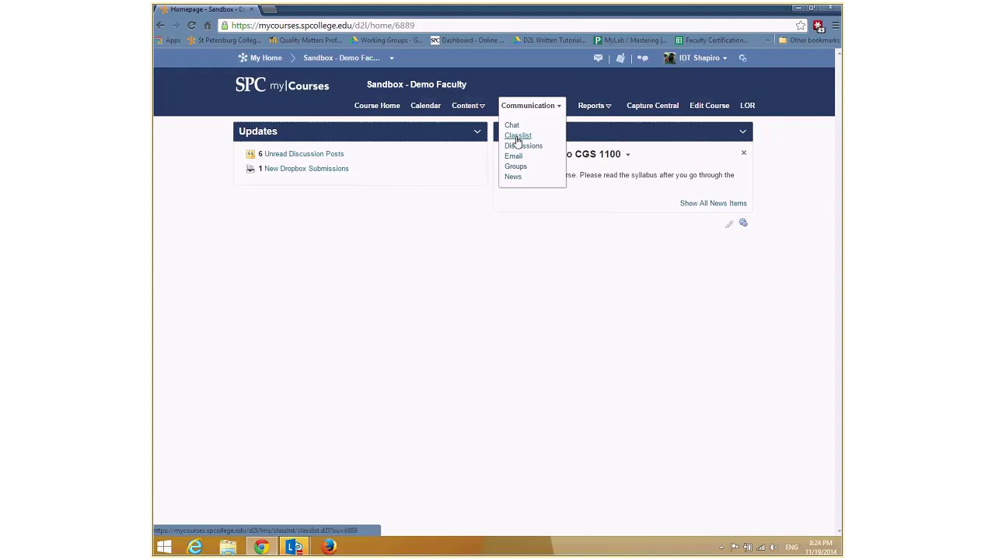
{"action": "left_click", "coordinate": [518, 137]}
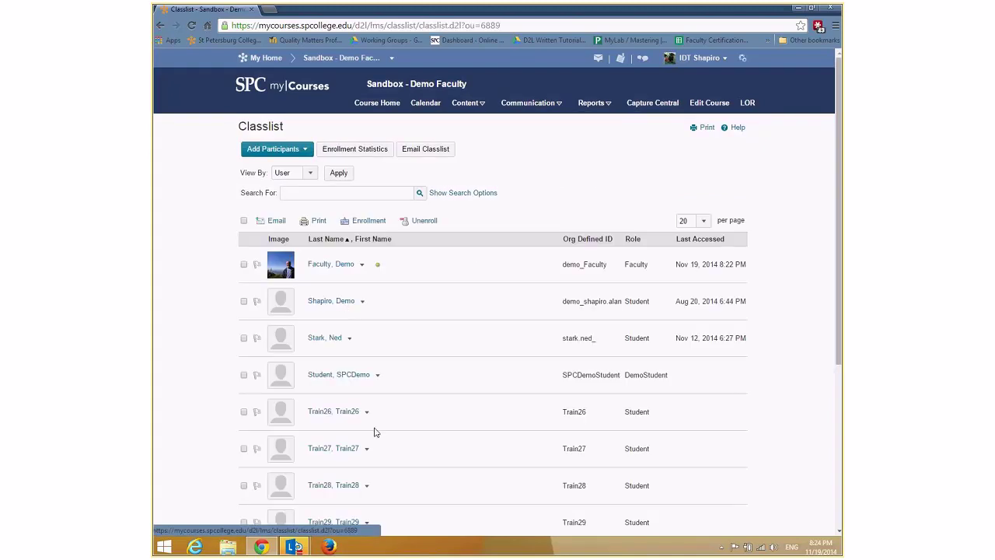
{"action": "left_click", "coordinate": [367, 448]}
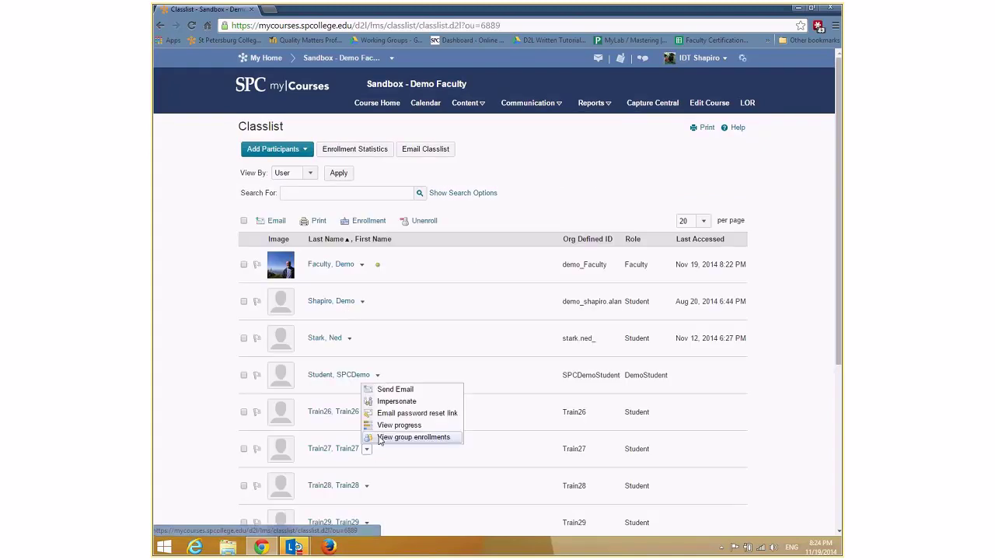
{"action": "left_click", "coordinate": [392, 399]}
{"action": "key", "text": "Return"}
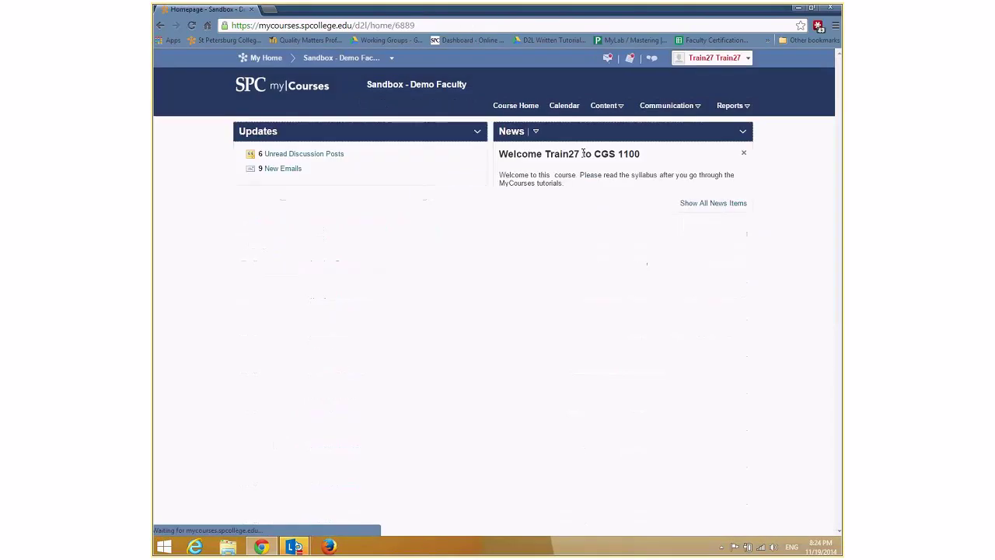
In Train27's groups, review the member counts of the groups offered for "Self Enroll" without enrolling, and stop impersonating Train27.
{"action": "left_click", "coordinate": [657, 107]}
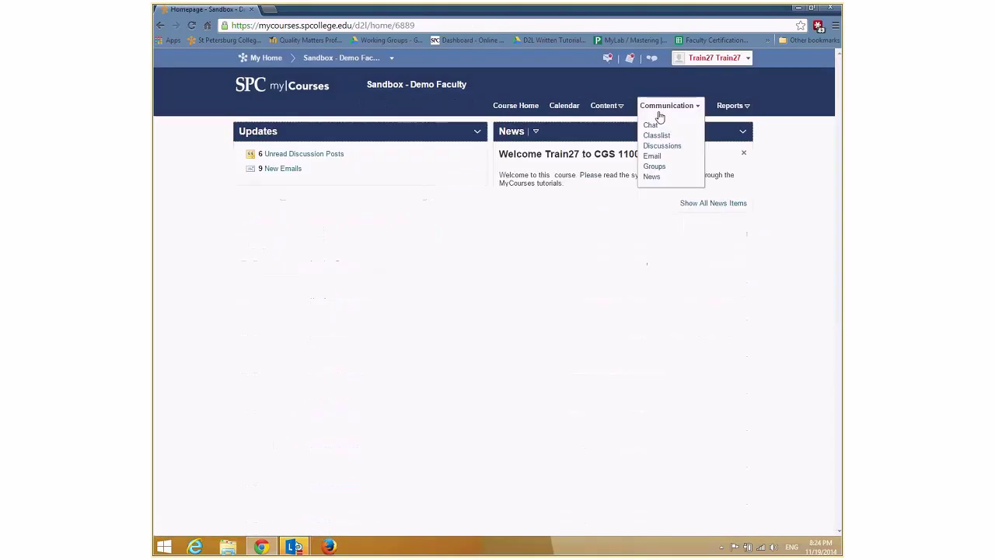
{"action": "left_click", "coordinate": [651, 168]}
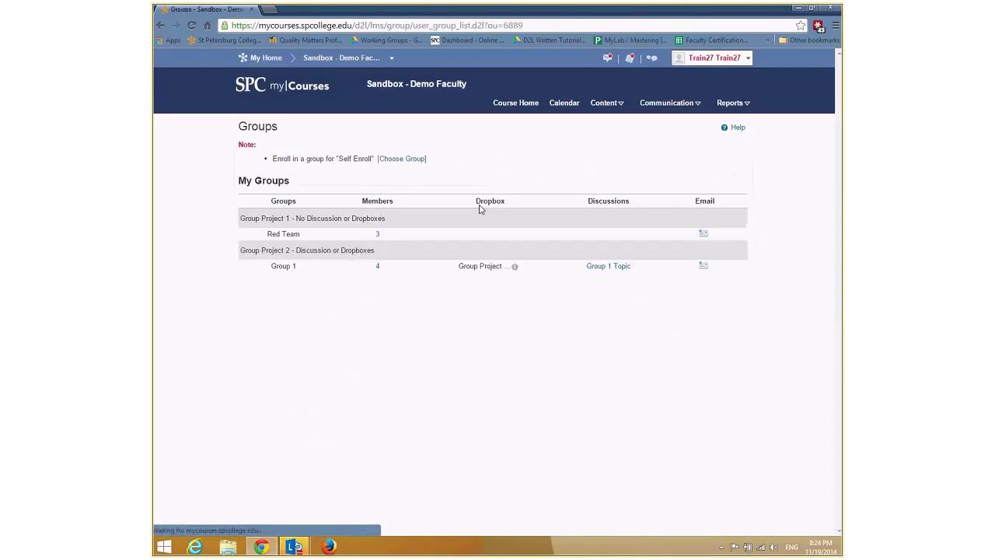
{"action": "left_click", "coordinate": [408, 164]}
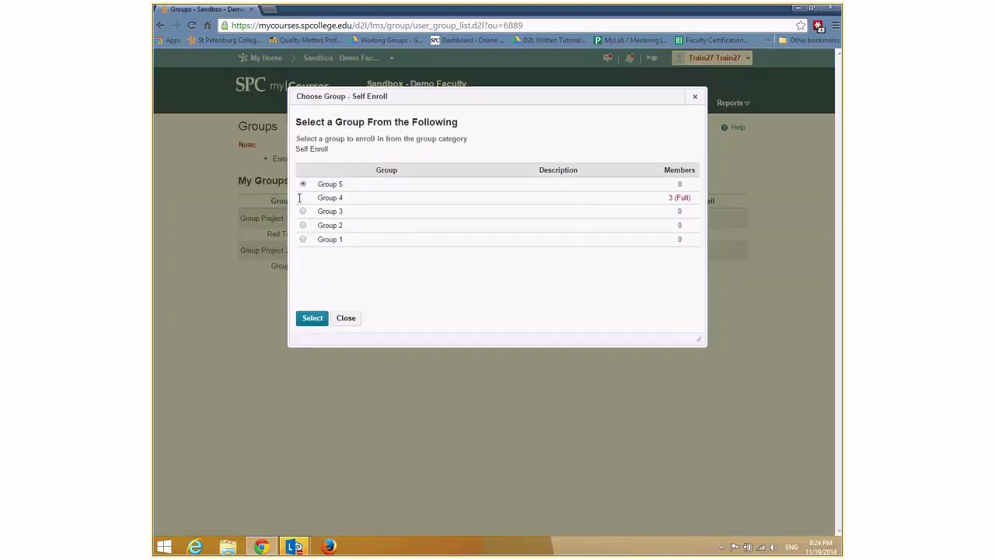
{"action": "left_click_drag", "start_coordinate": [690, 198], "coordinate": [663, 201]}
{"action": "left_click", "coordinate": [626, 242]}
{"action": "left_click", "coordinate": [354, 321]}
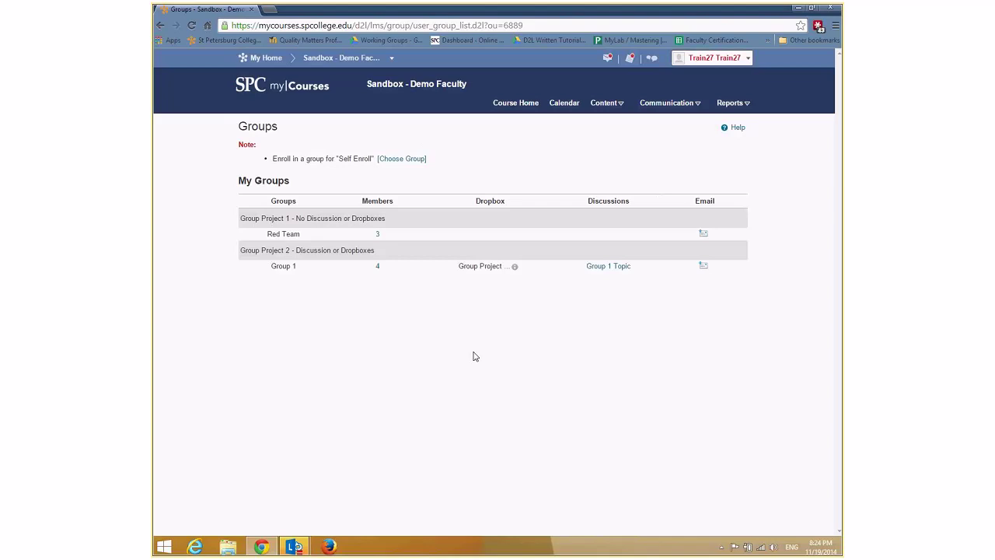
{"action": "left_click", "coordinate": [745, 60]}
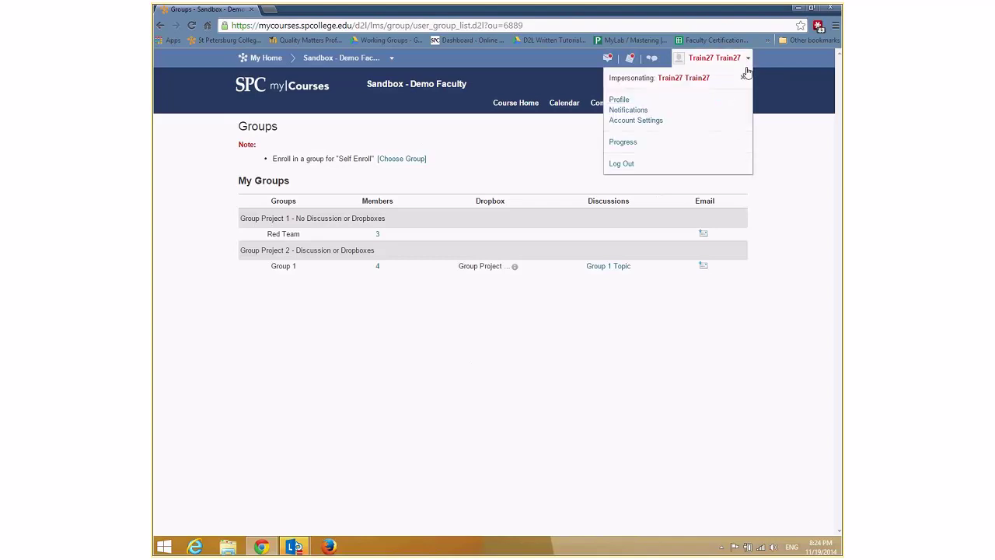
{"action": "left_click", "coordinate": [745, 77]}
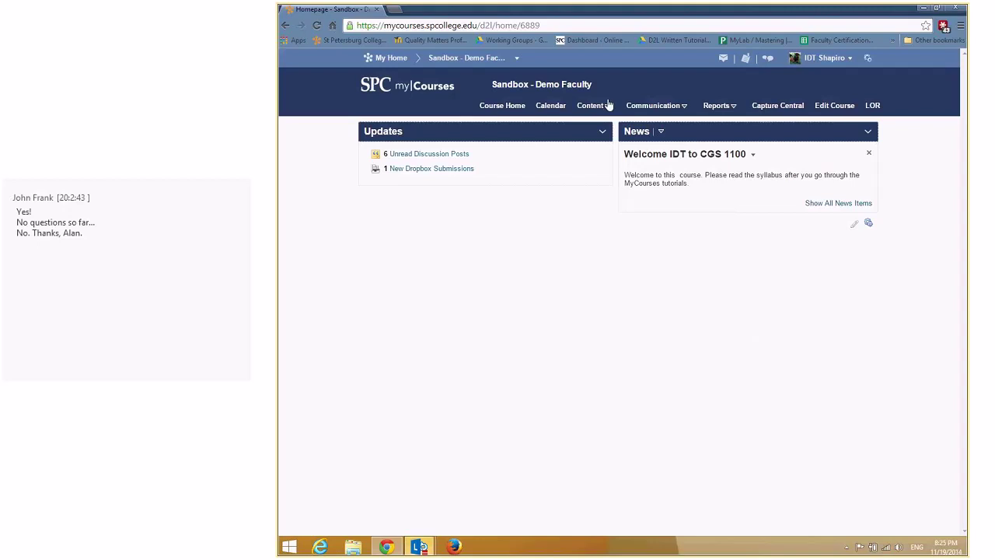
{"action": "left_click", "coordinate": [394, 9]}
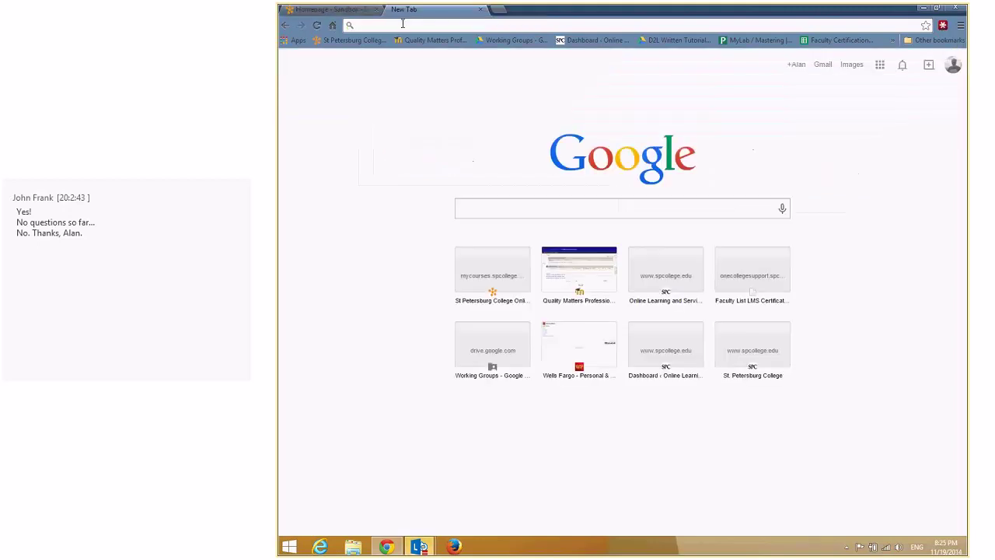
{"action": "type", "text": "www.s"}
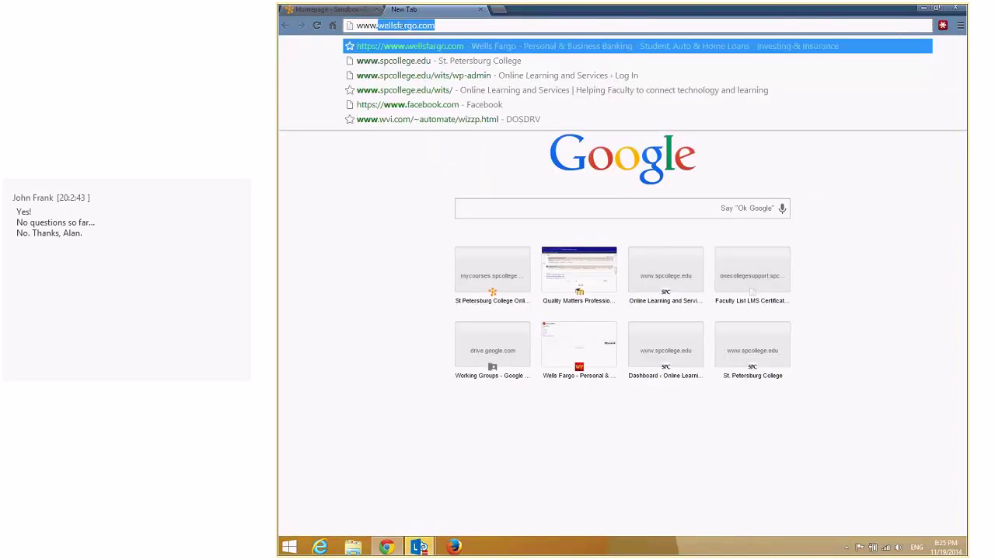
{"action": "type", "text": "pcollege.edu"}
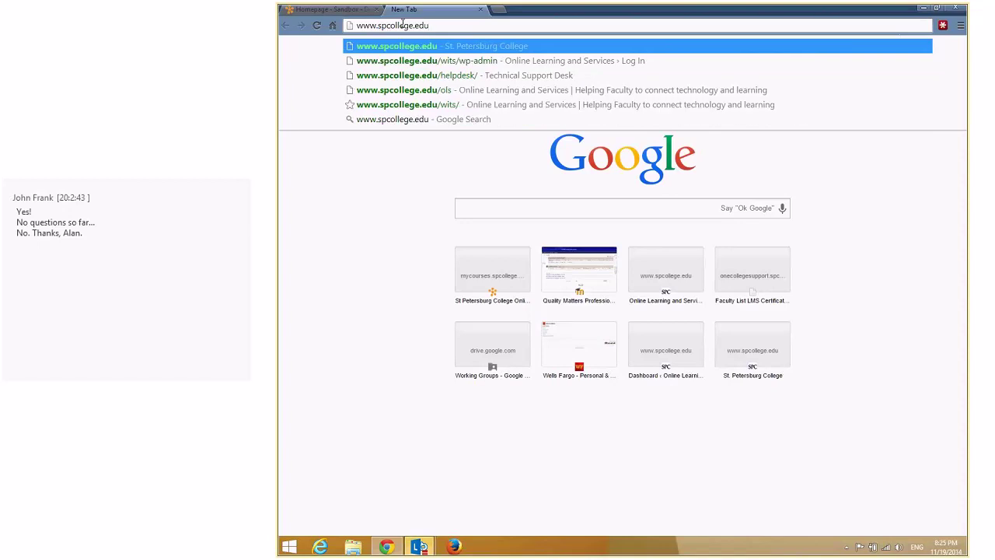
{"action": "left_click", "coordinate": [407, 89]}
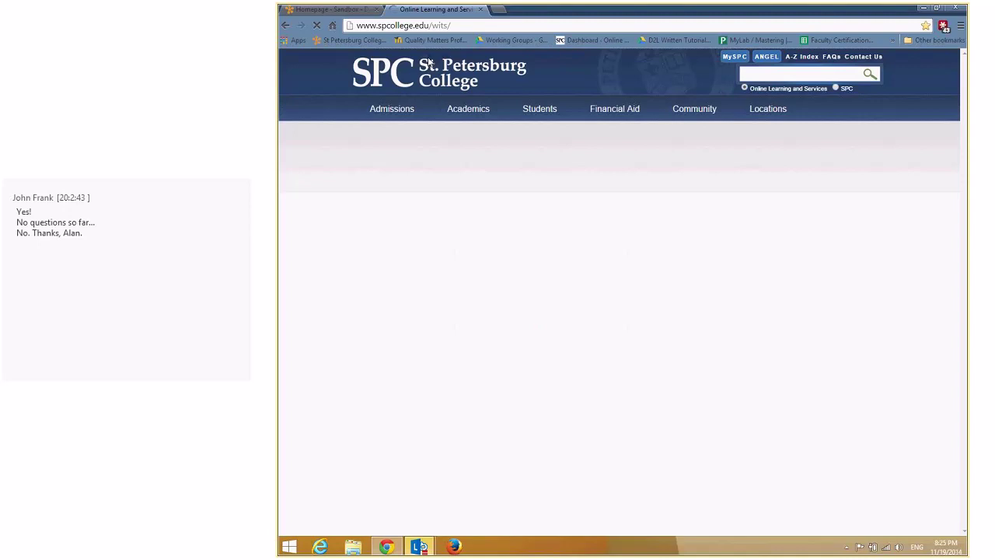
{"action": "mouse_move", "coordinate": [439, 177]}
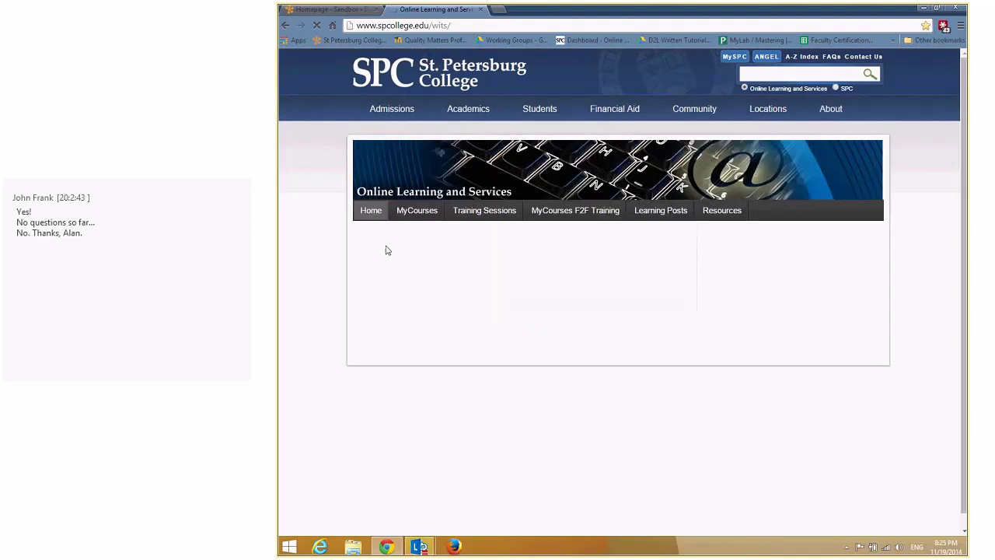
{"action": "mouse_move", "coordinate": [404, 214]}
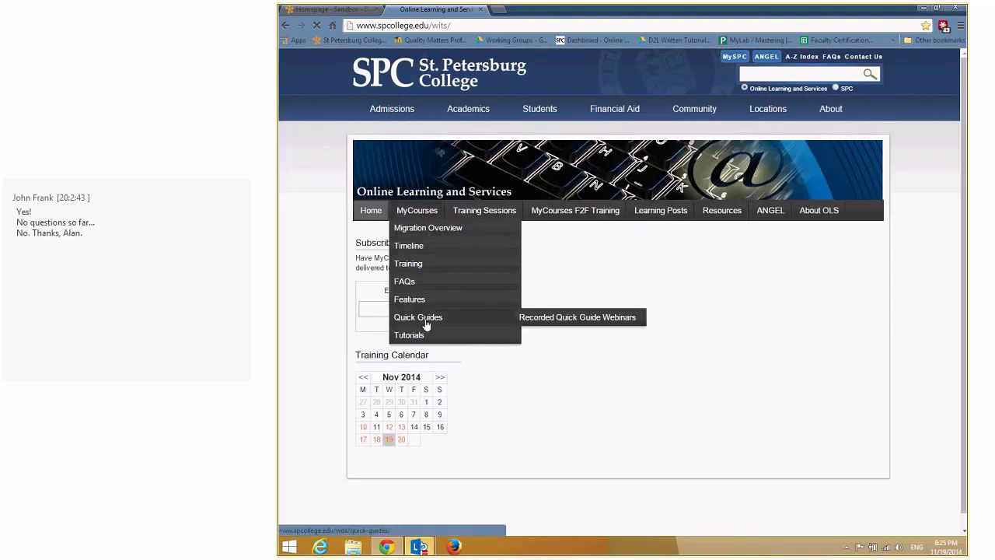
{"action": "mouse_move", "coordinate": [416, 318]}
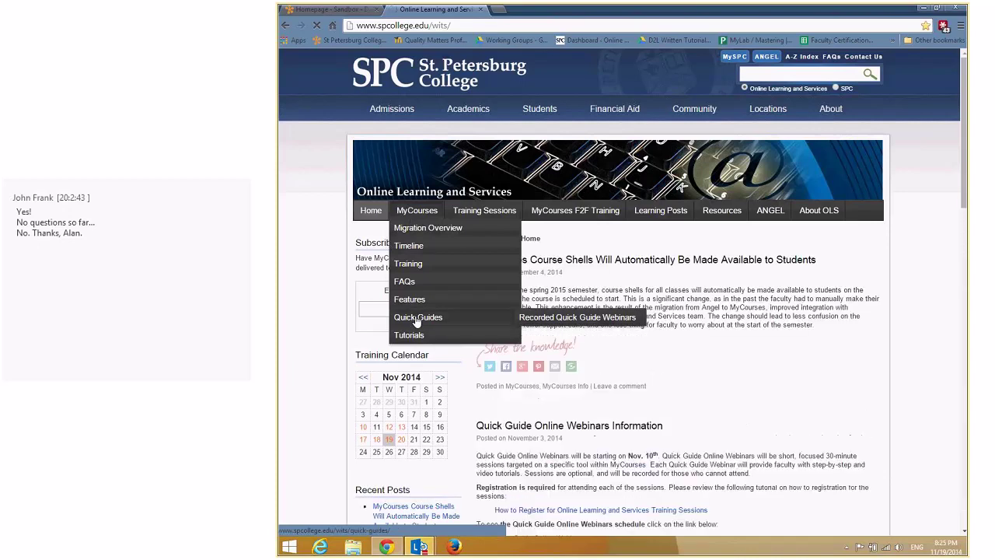
{"action": "left_click", "coordinate": [416, 319]}
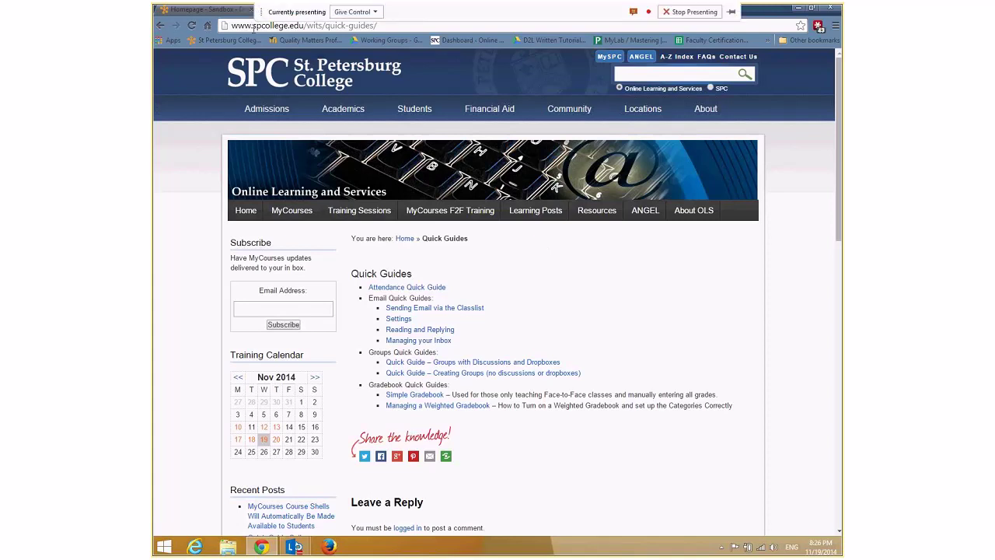
{"action": "left_click", "coordinate": [307, 25]}
{"action": "left_click", "coordinate": [307, 25]}
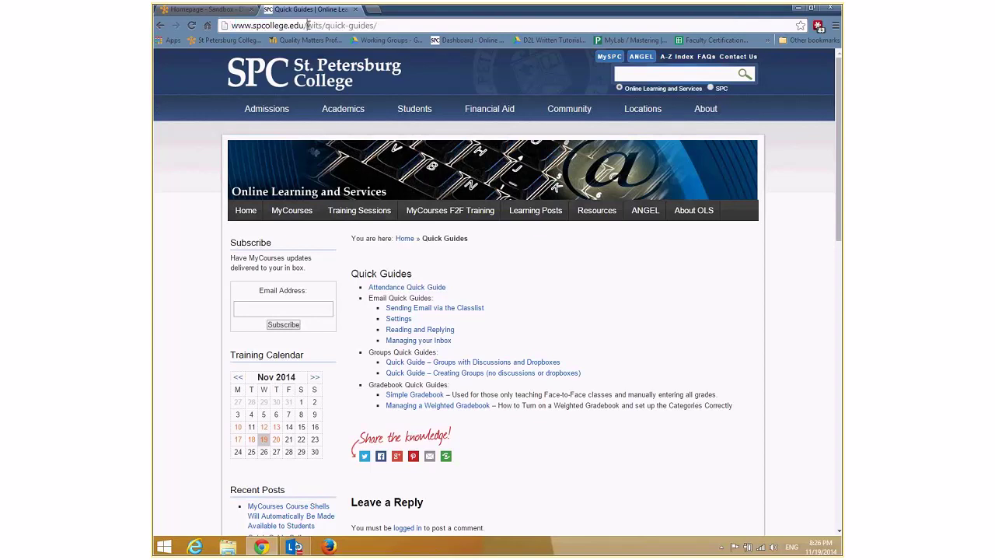
{"action": "key", "text": "shift+End"}
{"action": "type", "text": "lls"}
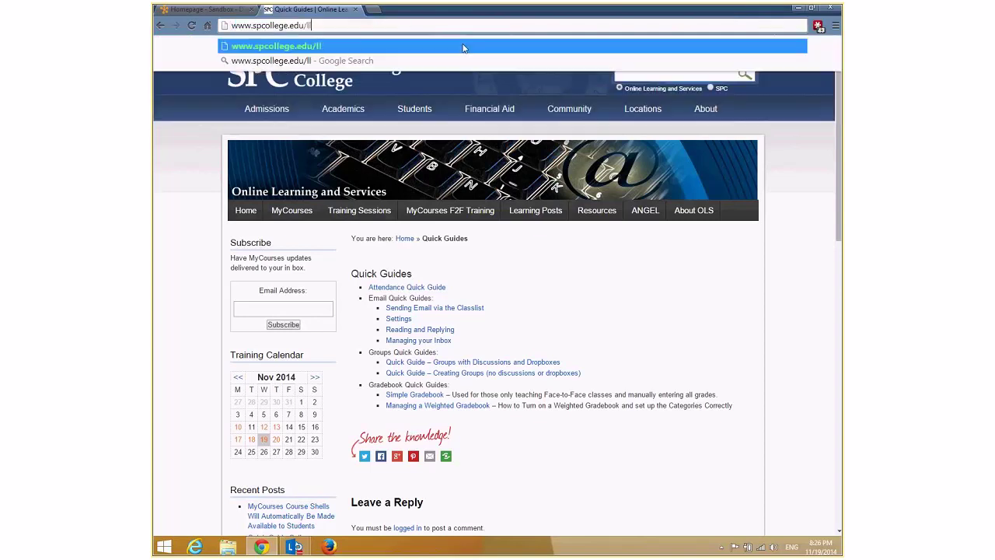
{"action": "key", "text": "BackSpace"}
{"action": "key", "text": "BackSpace"}
{"action": "key", "text": "BackSpace"}
{"action": "type", "text": "ols"}
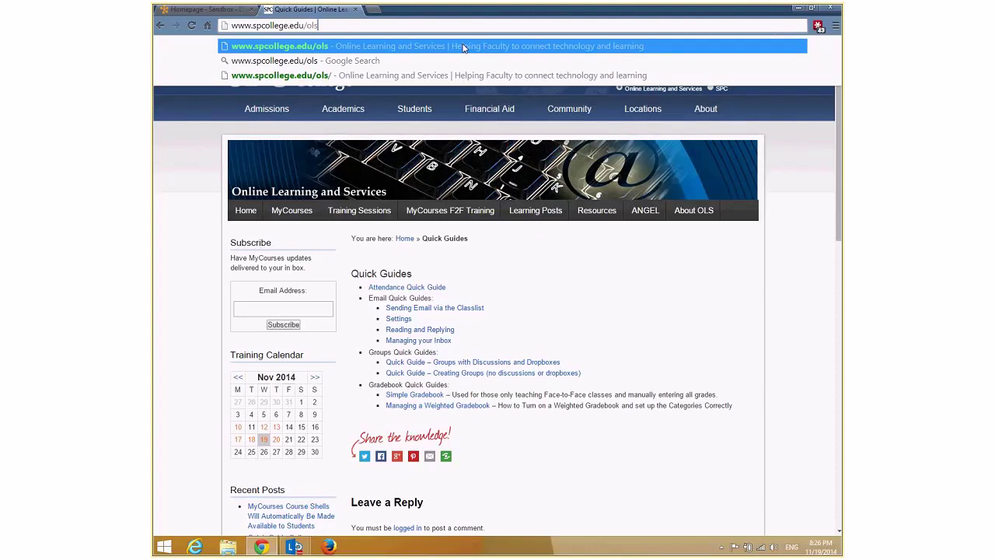
{"action": "left_click", "coordinate": [462, 46]}
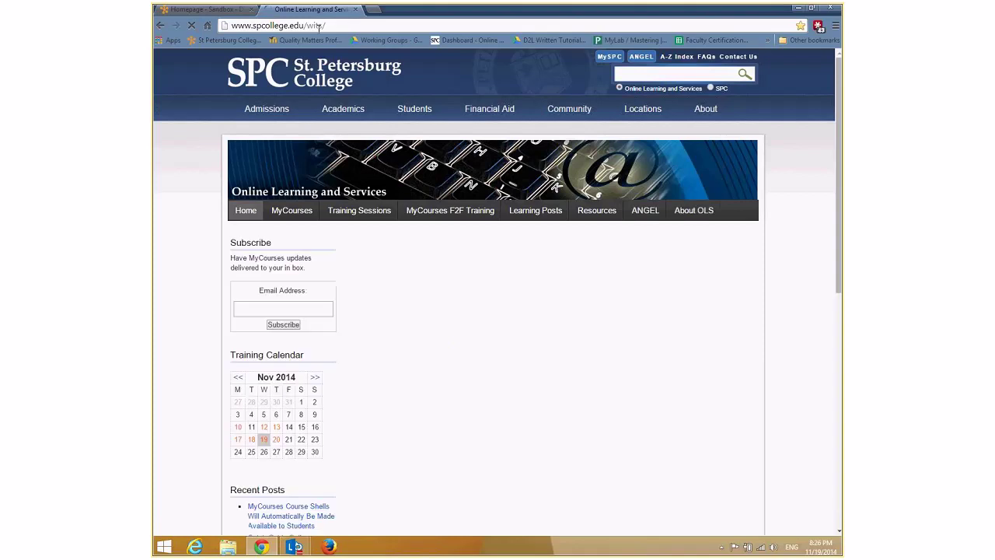
Open the MyCourses Tutorials page of the Online Learning and Services site.
{"action": "mouse_move", "coordinate": [337, 191]}
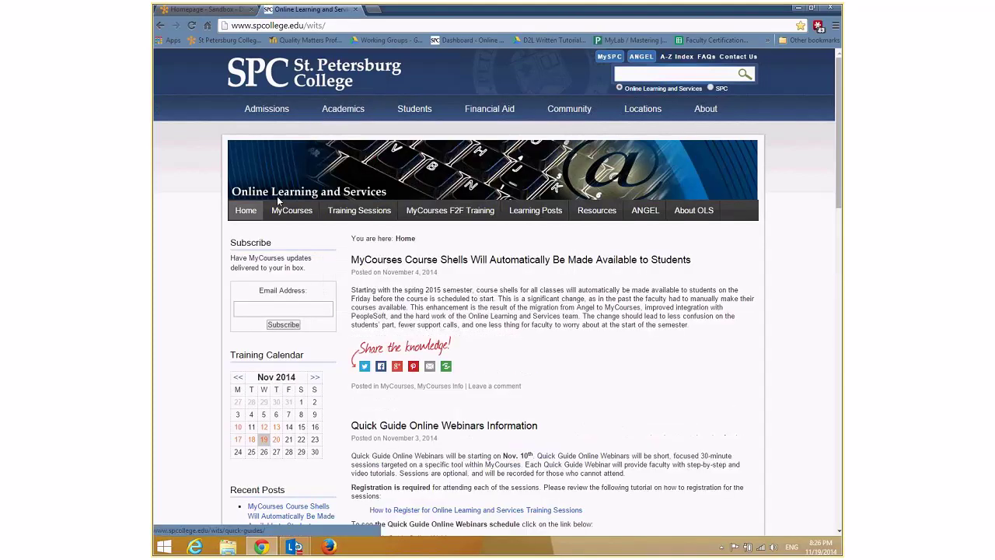
{"action": "mouse_move", "coordinate": [292, 215]}
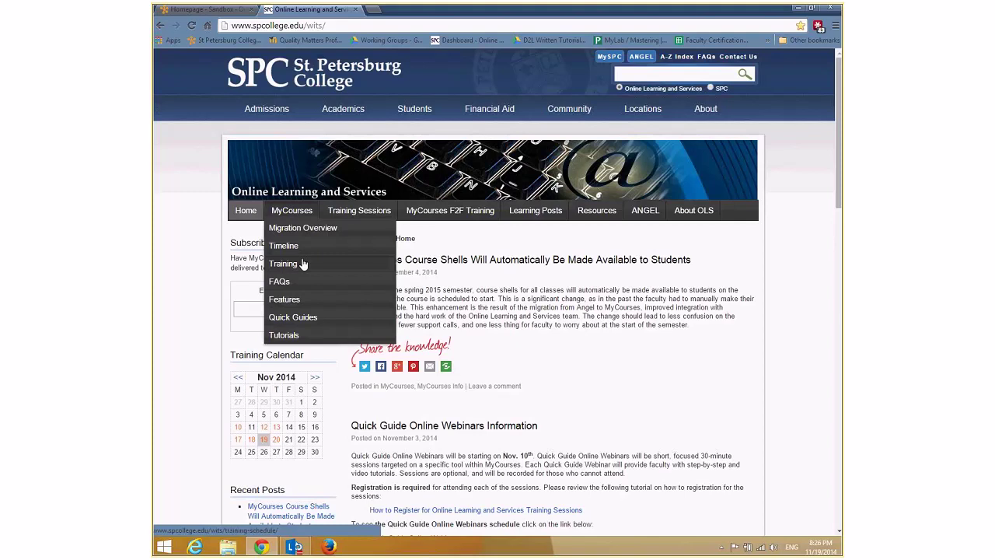
{"action": "mouse_move", "coordinate": [289, 322]}
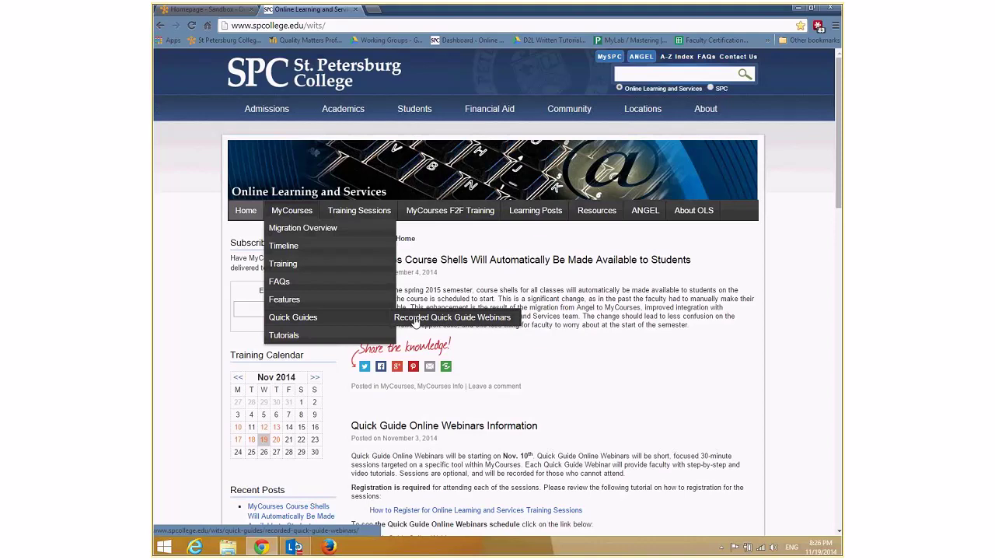
{"action": "left_click", "coordinate": [321, 334]}
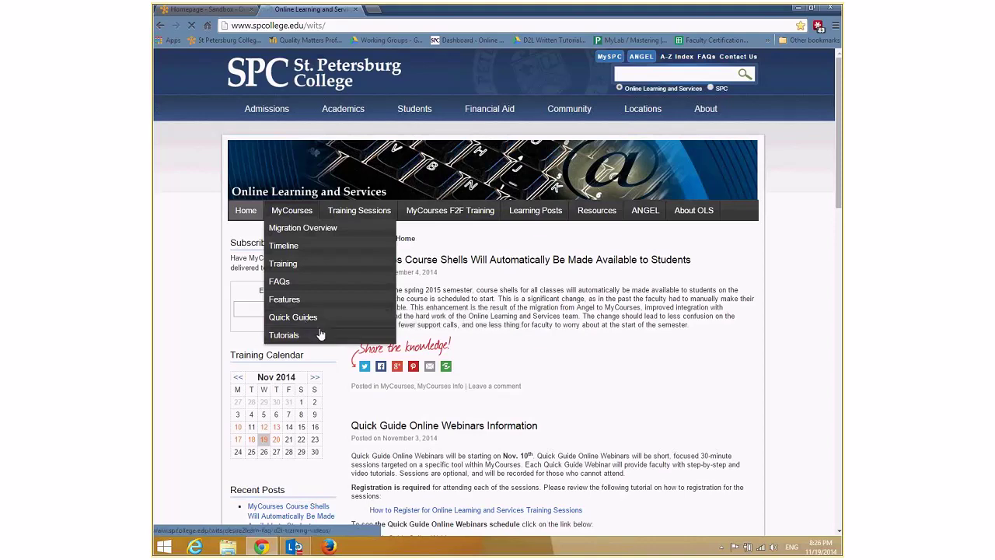